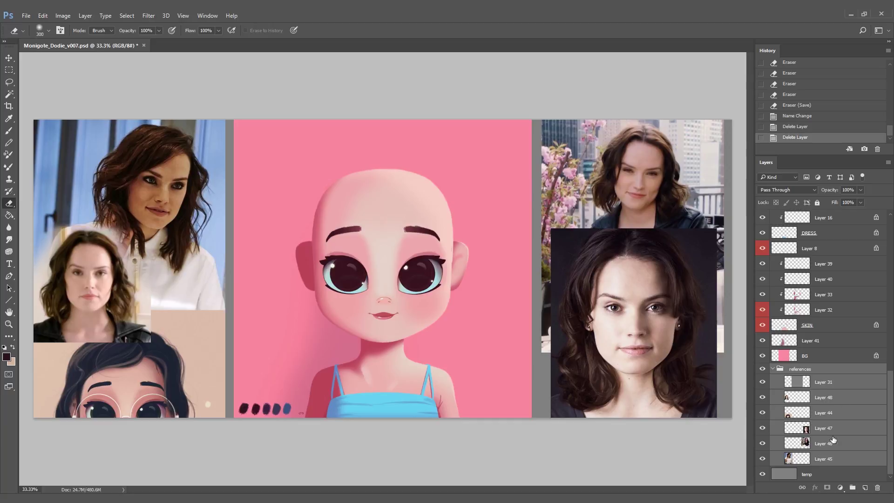
- Create a new layer above the PALETTE layer and name it "sketch"
{"action": "left_click", "coordinate": [794, 369]}
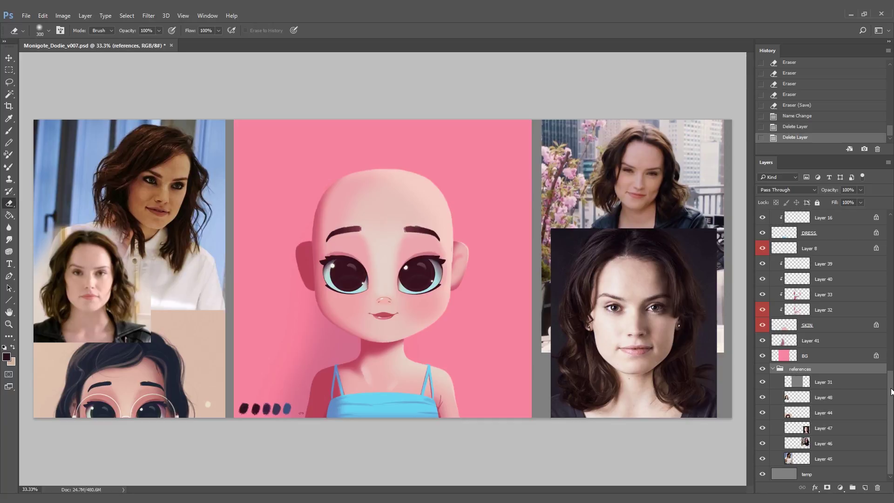
{"action": "scroll", "coordinate": [891, 391], "scroll_direction": "up", "scroll_amount": 15}
{"action": "left_click", "coordinate": [830, 219]}
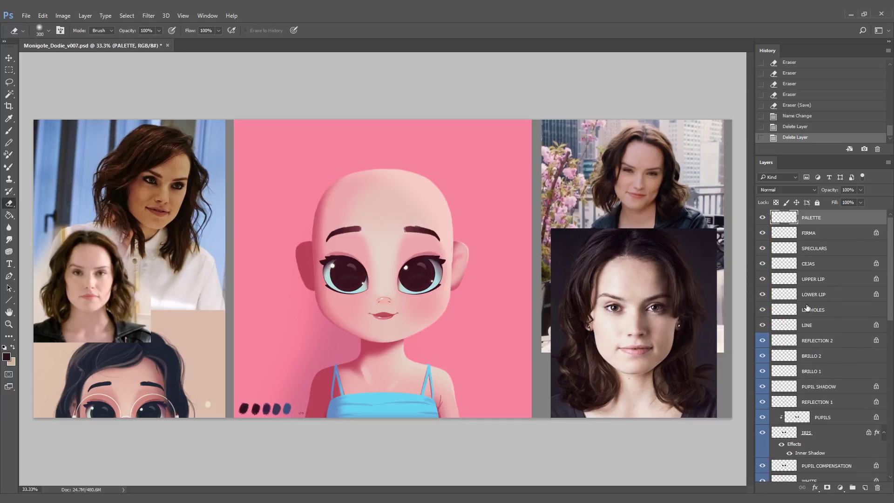
{"action": "left_click", "coordinate": [864, 487]}
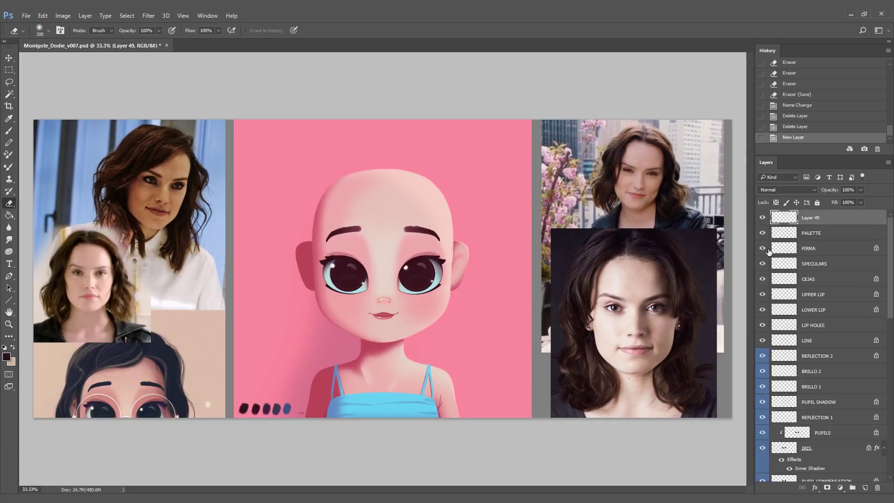
{"action": "double_click", "coordinate": [811, 218]}
{"action": "type", "text": "sketch"}
{"action": "key", "text": "Return"}
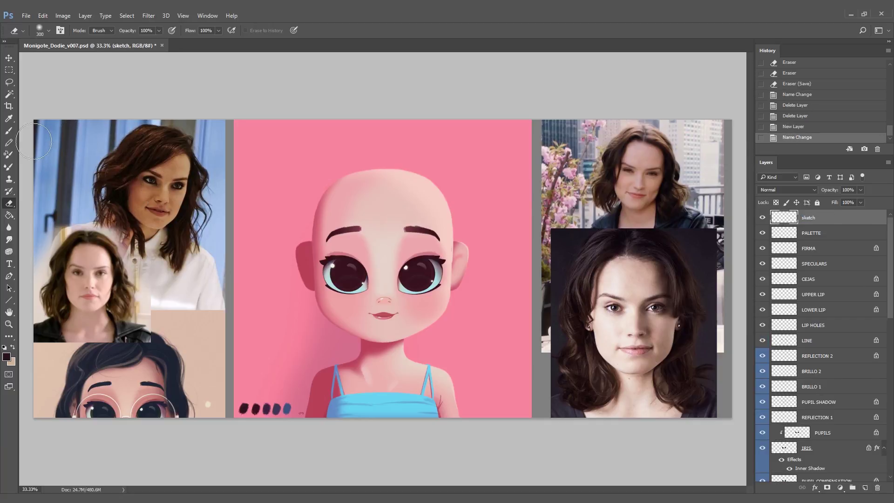
- Switch to the Brush tool with the small round preset labelled 8
{"action": "left_click", "coordinate": [11, 131]}
{"action": "left_click", "coordinate": [48, 31]}
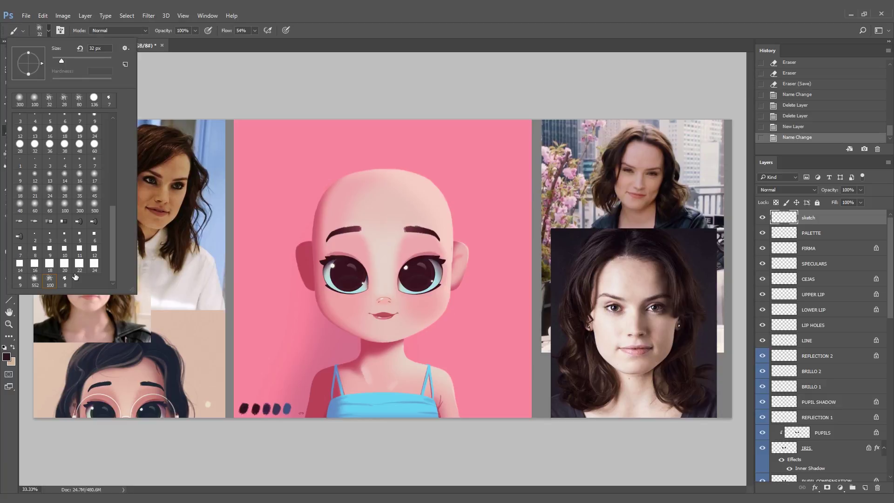
{"action": "left_click", "coordinate": [64, 280]}
{"action": "key", "text": "Return"}
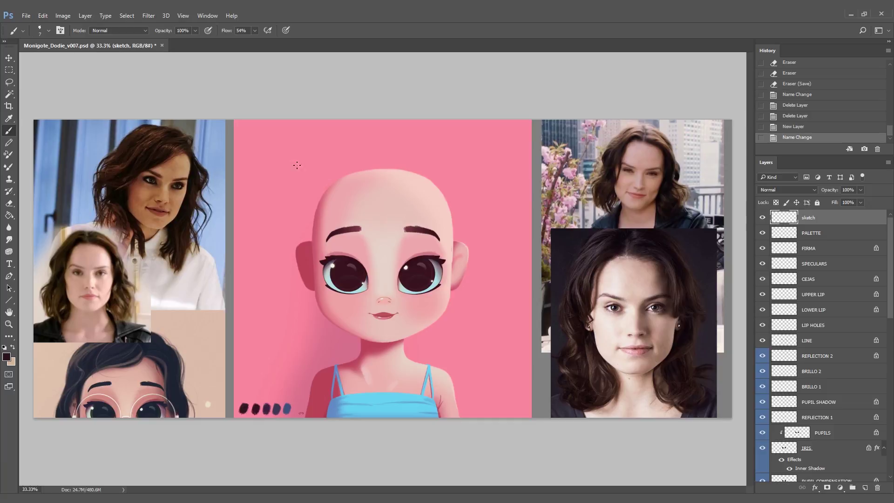
- Keep the dark foreground colour 2d121e and lower the sketch layer's opacity to 42%
{"action": "left_click", "coordinate": [6, 357]}
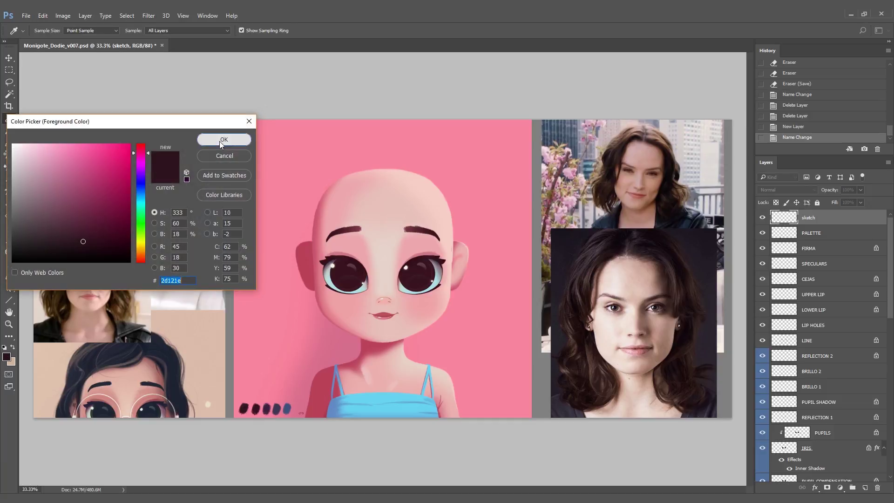
{"action": "left_click", "coordinate": [224, 141]}
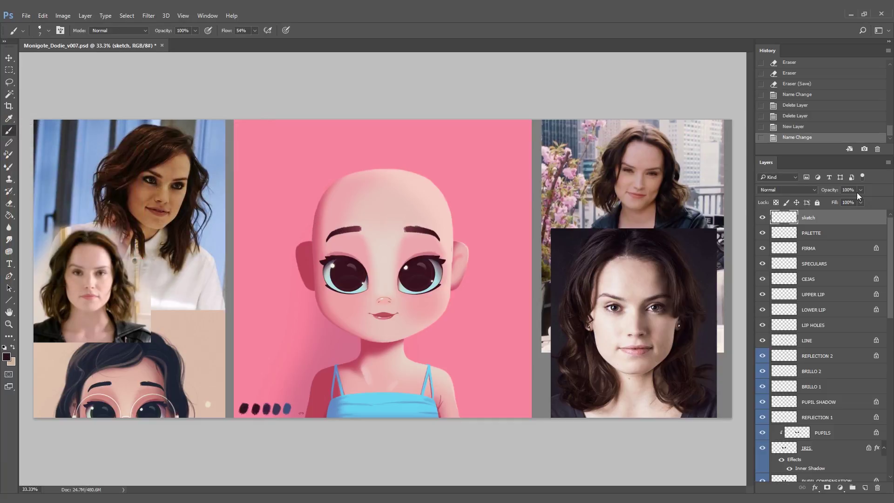
{"action": "left_click", "coordinate": [860, 201]}
{"action": "left_click_drag", "start_coordinate": [836, 202], "coordinate": [836, 202]}
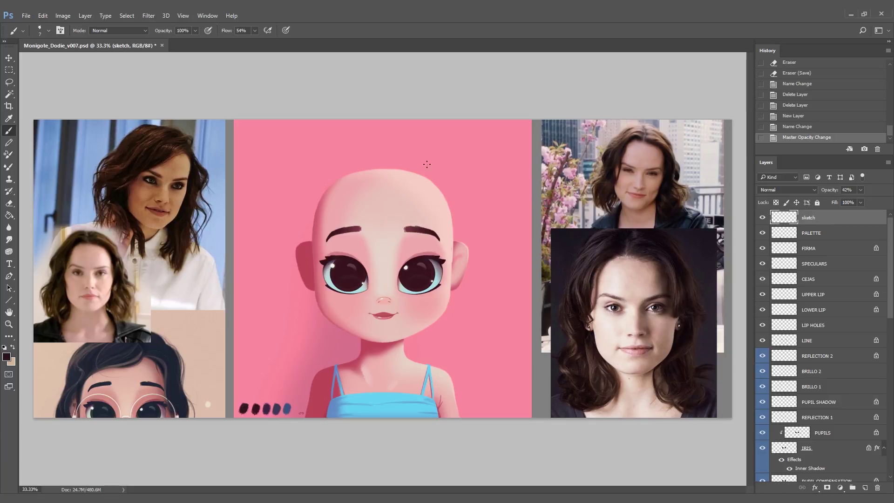
{"action": "left_click_drag", "start_coordinate": [487, 199], "coordinate": [466, 244]}
{"action": "key", "text": "ctrl+z"}
{"action": "left_click_drag", "start_coordinate": [471, 161], "coordinate": [454, 251]}
{"action": "key", "text": "ctrl+z"}
{"action": "mouse_move", "coordinate": [455, 186]}
{"action": "left_mouse_down"}
{"action": "mouse_move", "coordinate": [487, 194]}
{"action": "mouse_move", "coordinate": [467, 226]}
{"action": "left_mouse_up"}
{"action": "key", "text": "ctrl+z"}
- Sketch a thin, shallow curved guide line for the hairline across the upper forehead
{"action": "left_click_drag", "start_coordinate": [418, 191], "coordinate": [402, 194]}
{"action": "left_click_drag", "start_coordinate": [409, 193], "coordinate": [393, 195]}
{"action": "mouse_move", "coordinate": [400, 195]}
{"action": "left_mouse_down"}
{"action": "mouse_move", "coordinate": [363, 193]}
{"action": "mouse_move", "coordinate": [373, 194]}
{"action": "left_mouse_up"}
{"action": "mouse_move", "coordinate": [367, 194]}
{"action": "left_mouse_down"}
{"action": "mouse_move", "coordinate": [414, 191]}
{"action": "mouse_move", "coordinate": [388, 195]}
{"action": "left_mouse_up"}
{"action": "left_click_drag", "start_coordinate": [384, 194], "coordinate": [395, 195]}
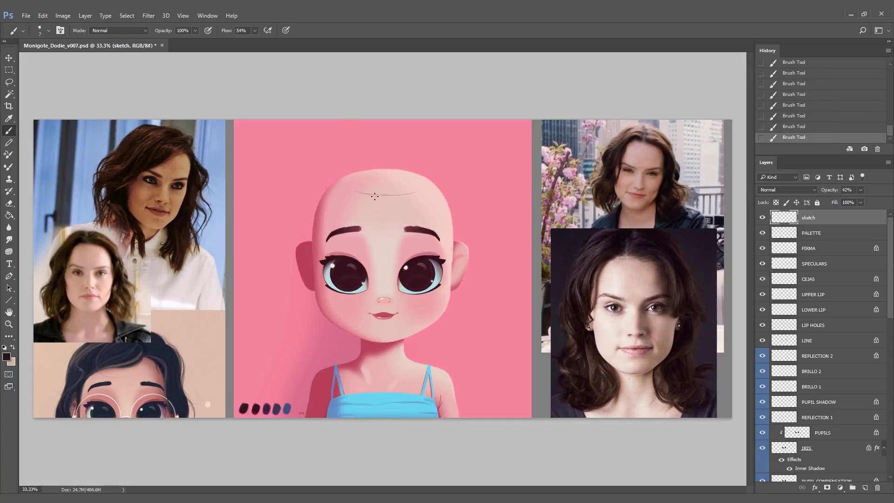
- Sketch loose wavy strands on both sides of the head, from beside the forehead past the ears to just above the shoulders
{"action": "left_click_drag", "start_coordinate": [487, 243], "coordinate": [475, 324]}
{"action": "left_click_drag", "start_coordinate": [302, 216], "coordinate": [288, 258]}
{"action": "left_click_drag", "start_coordinate": [290, 241], "coordinate": [295, 278]}
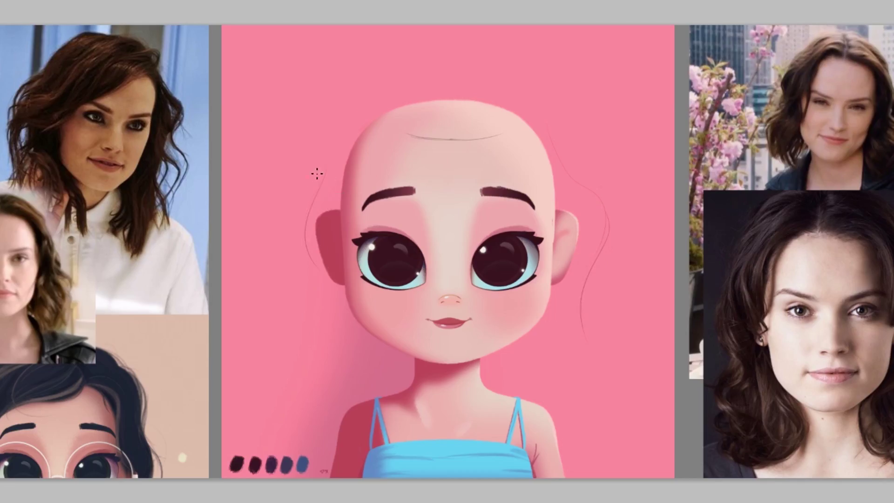
{"action": "mouse_move", "coordinate": [352, 109]}
{"action": "left_mouse_down"}
{"action": "mouse_move", "coordinate": [309, 261]}
{"action": "mouse_move", "coordinate": [275, 319]}
{"action": "left_mouse_up"}
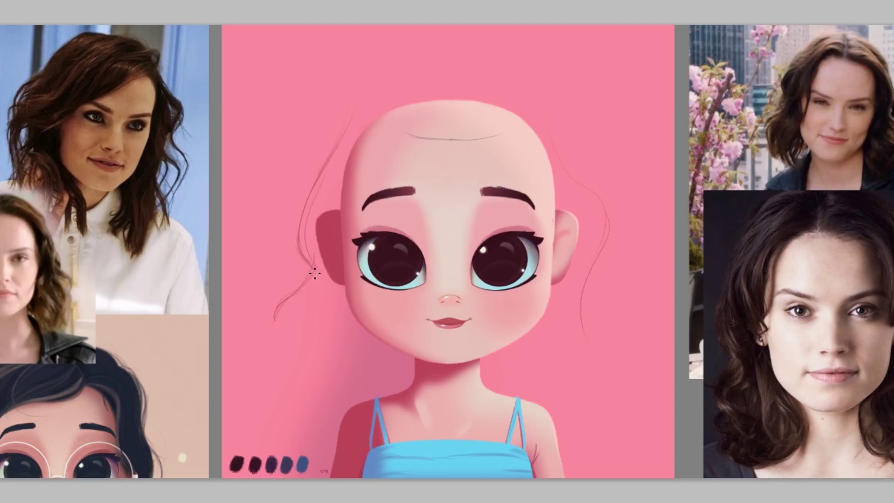
{"action": "left_click_drag", "start_coordinate": [314, 271], "coordinate": [285, 332]}
{"action": "left_click_drag", "start_coordinate": [347, 279], "coordinate": [345, 341]}
{"action": "left_click_drag", "start_coordinate": [591, 298], "coordinate": [574, 384]}
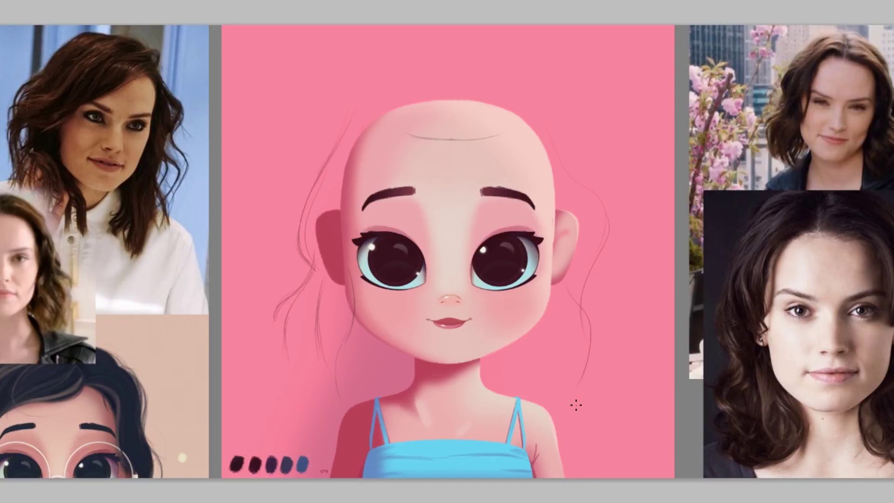
{"action": "mouse_move", "coordinate": [585, 329]}
{"action": "left_mouse_down"}
{"action": "mouse_move", "coordinate": [577, 387]}
{"action": "mouse_move", "coordinate": [597, 392]}
{"action": "left_mouse_up"}
{"action": "mouse_move", "coordinate": [601, 182]}
{"action": "left_mouse_down"}
{"action": "mouse_move", "coordinate": [589, 261]}
{"action": "mouse_move", "coordinate": [597, 268]}
{"action": "left_mouse_up"}
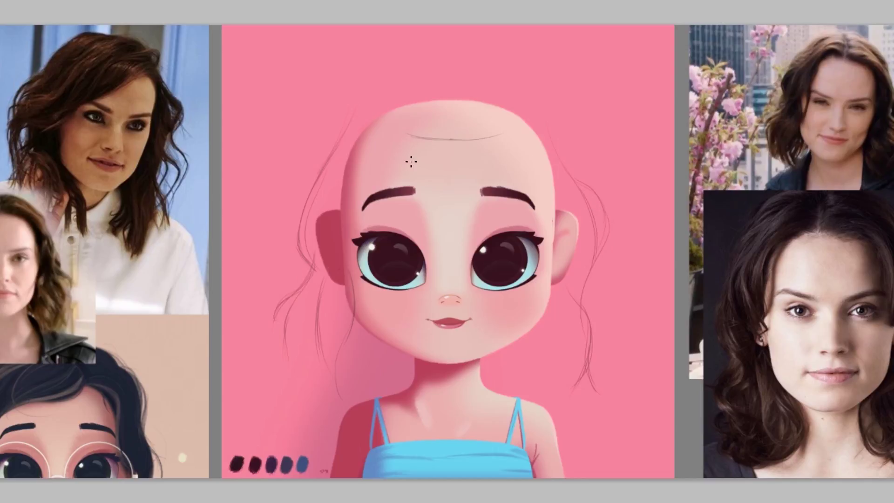
- Sketch a central parting and curved hairlines sweeping from it down both sides of the face
{"action": "mouse_move", "coordinate": [453, 120]}
{"action": "left_mouse_down"}
{"action": "mouse_move", "coordinate": [453, 105]}
{"action": "mouse_move", "coordinate": [437, 145]}
{"action": "mouse_move", "coordinate": [542, 180]}
{"action": "mouse_move", "coordinate": [555, 274]}
{"action": "left_mouse_up"}
{"action": "mouse_move", "coordinate": [471, 140]}
{"action": "left_mouse_down"}
{"action": "mouse_move", "coordinate": [529, 146]}
{"action": "mouse_move", "coordinate": [558, 276]}
{"action": "left_mouse_up"}
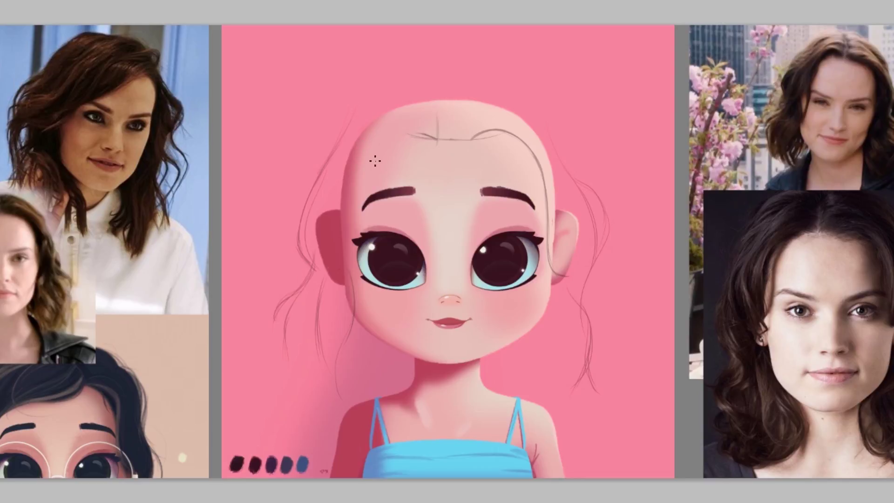
{"action": "mouse_move", "coordinate": [421, 131]}
{"action": "left_mouse_down"}
{"action": "mouse_move", "coordinate": [382, 141]}
{"action": "mouse_move", "coordinate": [348, 248]}
{"action": "mouse_move", "coordinate": [356, 173]}
{"action": "left_mouse_up"}
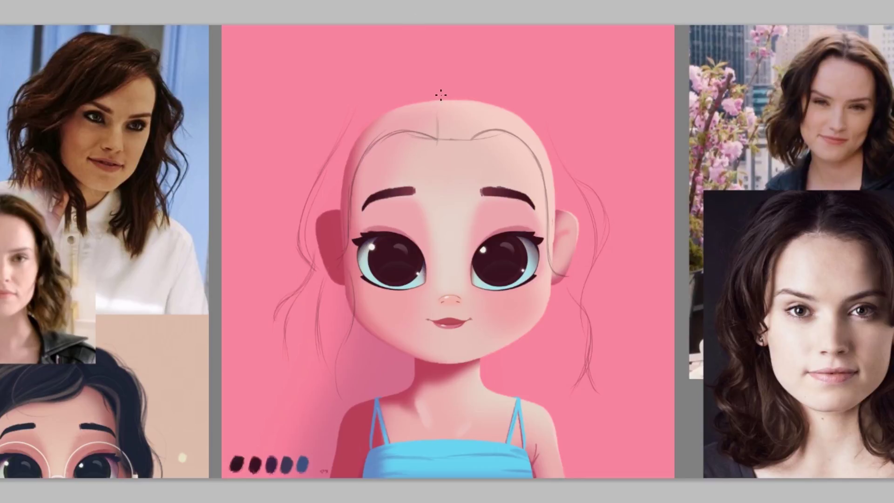
- Sketch the outer hair contour above the skull, arching from the parting down to the strands on both sides
{"action": "left_click_drag", "start_coordinate": [440, 89], "coordinate": [475, 82]}
{"action": "left_click_drag", "start_coordinate": [318, 172], "coordinate": [373, 94]}
{"action": "left_click_drag", "start_coordinate": [327, 155], "coordinate": [390, 84]}
{"action": "left_click_drag", "start_coordinate": [436, 99], "coordinate": [439, 139]}
{"action": "mouse_move", "coordinate": [460, 83]}
{"action": "left_mouse_down"}
{"action": "mouse_move", "coordinate": [506, 86]}
{"action": "mouse_move", "coordinate": [557, 127]}
{"action": "left_mouse_up"}
{"action": "left_click_drag", "start_coordinate": [493, 84], "coordinate": [560, 140]}
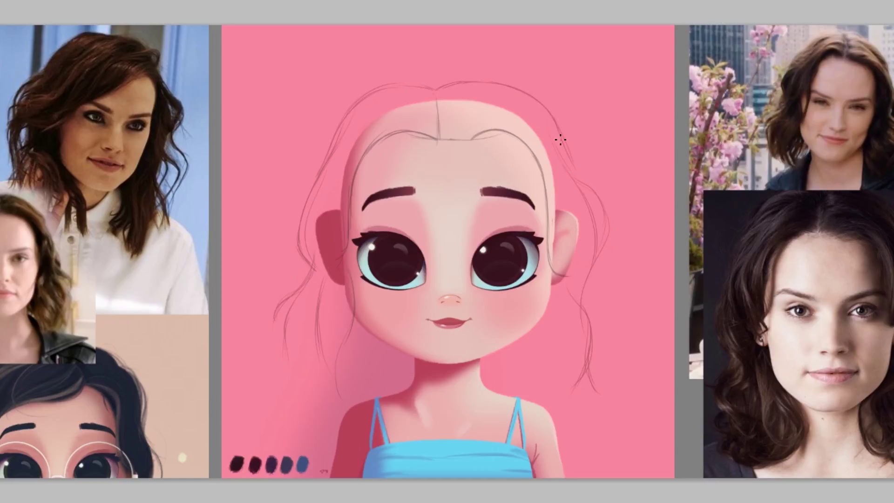
- Add short strands beside the neck and longer wavy strands to the hair on both sides
{"action": "left_click_drag", "start_coordinate": [404, 354], "coordinate": [397, 370]}
{"action": "left_click_drag", "start_coordinate": [408, 354], "coordinate": [396, 380]}
{"action": "left_click_drag", "start_coordinate": [302, 303], "coordinate": [313, 396]}
{"action": "key", "text": "ctrl+z"}
{"action": "left_click_drag", "start_coordinate": [314, 273], "coordinate": [314, 388]}
{"action": "left_click_drag", "start_coordinate": [579, 192], "coordinate": [590, 270]}
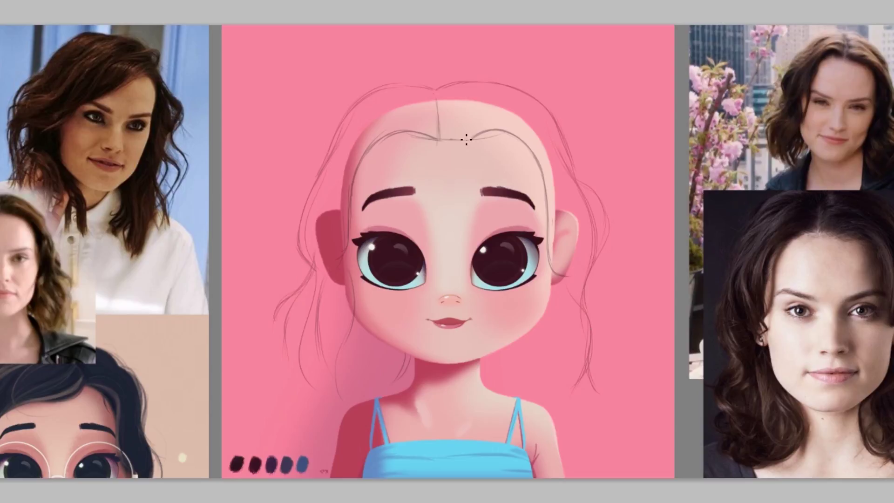
- Sketch raised strands curving outward from the parting above the crown
{"action": "mouse_move", "coordinate": [432, 90]}
{"action": "left_mouse_down"}
{"action": "mouse_move", "coordinate": [349, 108]}
{"action": "mouse_move", "coordinate": [400, 75]}
{"action": "left_mouse_up"}
{"action": "mouse_move", "coordinate": [438, 88]}
{"action": "left_mouse_down"}
{"action": "mouse_move", "coordinate": [472, 74]}
{"action": "mouse_move", "coordinate": [509, 80]}
{"action": "mouse_move", "coordinate": [488, 72]}
{"action": "left_mouse_up"}
{"action": "key", "text": "ctrl+z"}
{"action": "key", "text": "ctrl+z"}
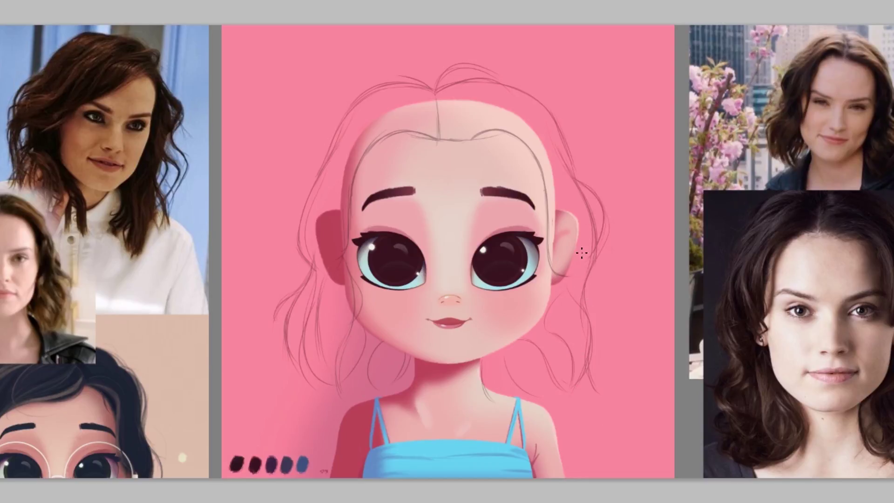
- Rework the long outer strand of the hair beside the ear on the image's right side
{"action": "mouse_move", "coordinate": [577, 181]}
{"action": "left_mouse_down"}
{"action": "mouse_move", "coordinate": [599, 207]}
{"action": "mouse_move", "coordinate": [604, 330]}
{"action": "left_mouse_up"}
{"action": "key", "text": "ctrl+z"}
{"action": "left_click_drag", "start_coordinate": [605, 235], "coordinate": [599, 349]}
{"action": "key", "text": "ctrl+z"}
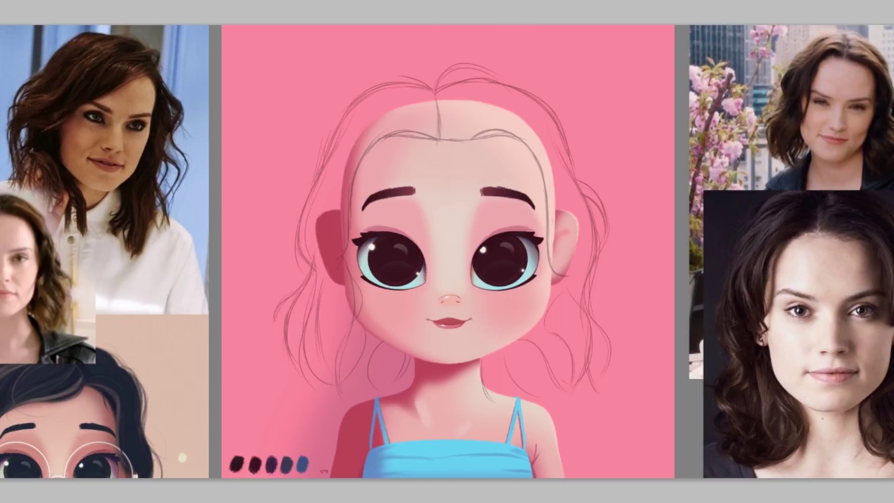
- Sketch the lower hair ends over both shoulders and add fine strands around the parting and along the cheek
{"action": "mouse_move", "coordinate": [415, 368]}
{"action": "left_mouse_down"}
{"action": "mouse_move", "coordinate": [388, 409]}
{"action": "mouse_move", "coordinate": [402, 404]}
{"action": "left_mouse_up"}
{"action": "left_click_drag", "start_coordinate": [486, 370], "coordinate": [540, 406]}
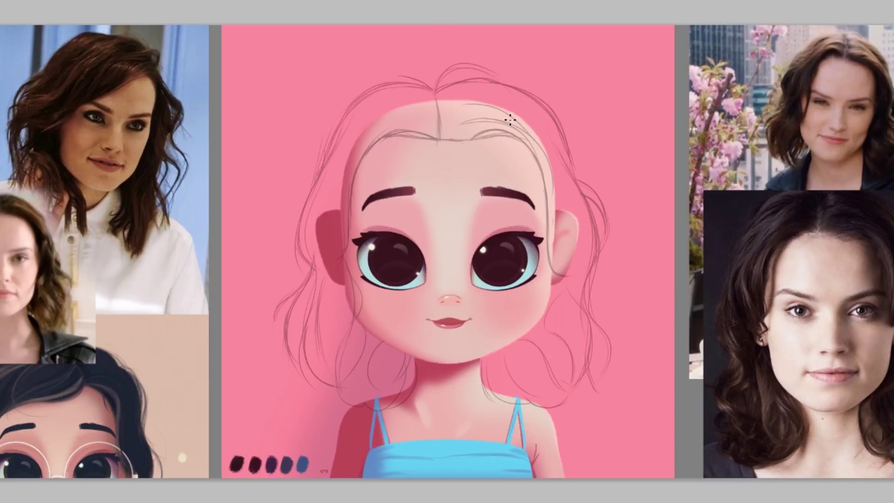
{"action": "mouse_move", "coordinate": [442, 135]}
{"action": "left_mouse_down"}
{"action": "mouse_move", "coordinate": [483, 114]}
{"action": "mouse_move", "coordinate": [471, 118]}
{"action": "left_mouse_up"}
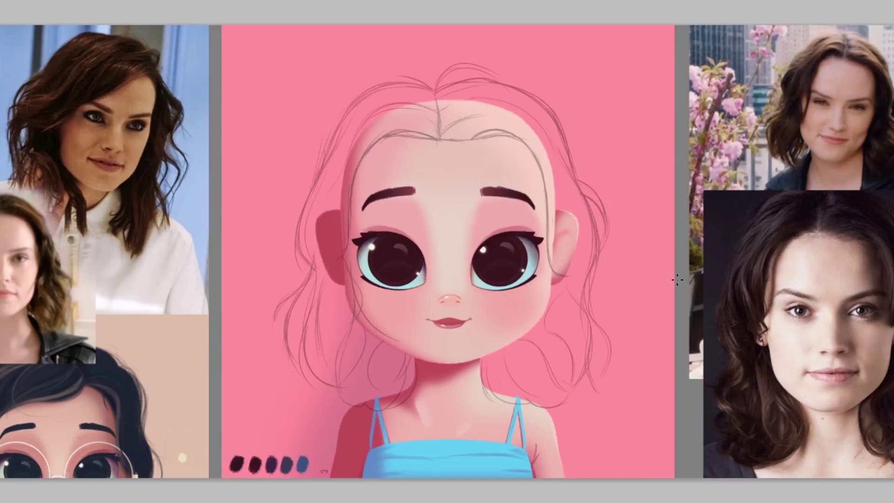
{"action": "left_click_drag", "start_coordinate": [355, 279], "coordinate": [355, 324]}
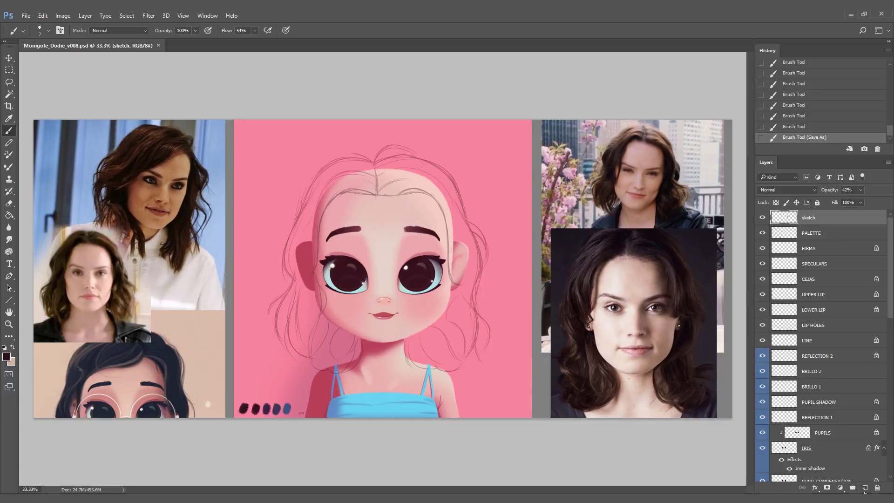
- Create a new layer above the sketch layer and name it "HAIR TOP"
{"action": "left_click", "coordinate": [864, 487]}
{"action": "double_click", "coordinate": [810, 218]}
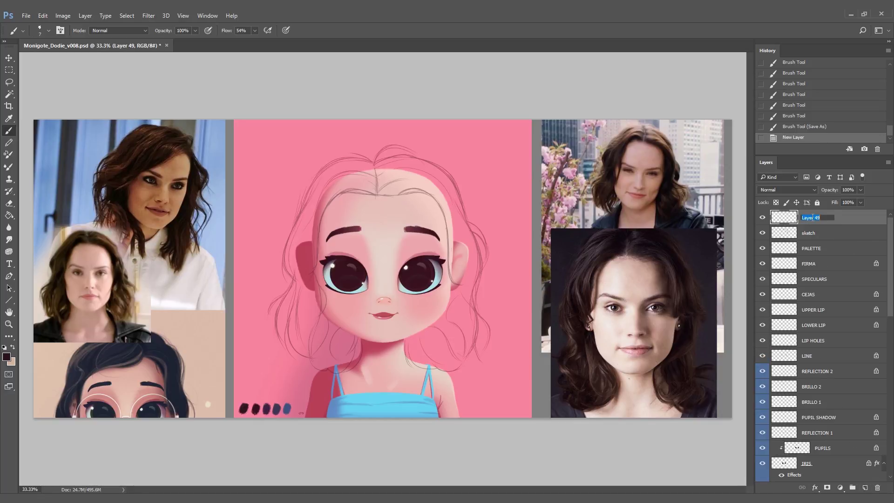
{"action": "type", "text": "HAIR TOP"}
{"action": "key", "text": "Return"}
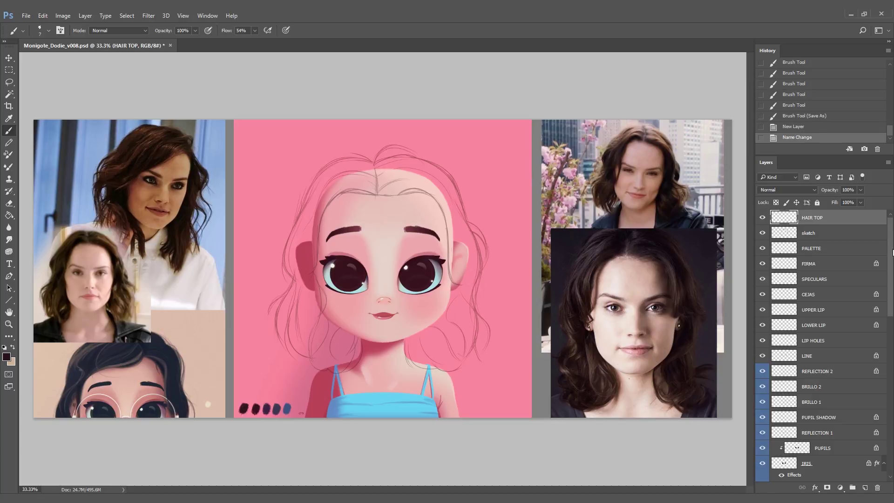
- Create a new layer between Layer 41 and the SKIN layer and name it "HAIR BACK"
{"action": "left_click_drag", "start_coordinate": [889, 298], "coordinate": [890, 414]}
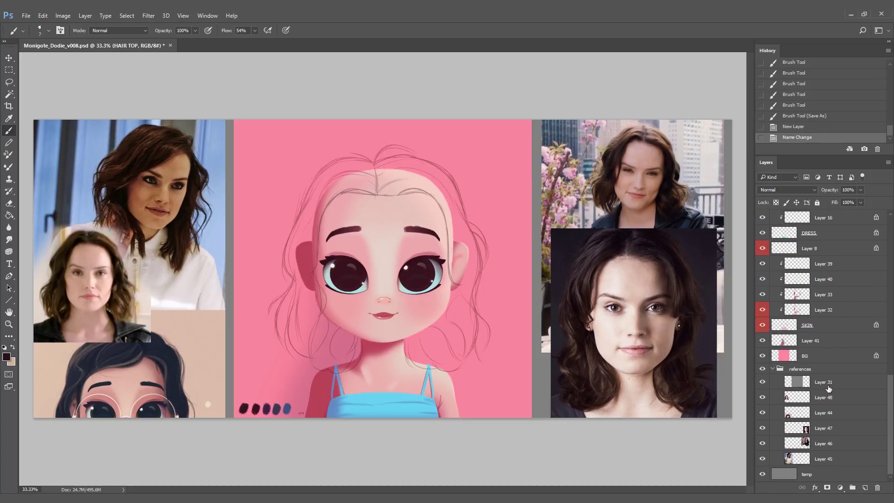
{"action": "left_click", "coordinate": [807, 356]}
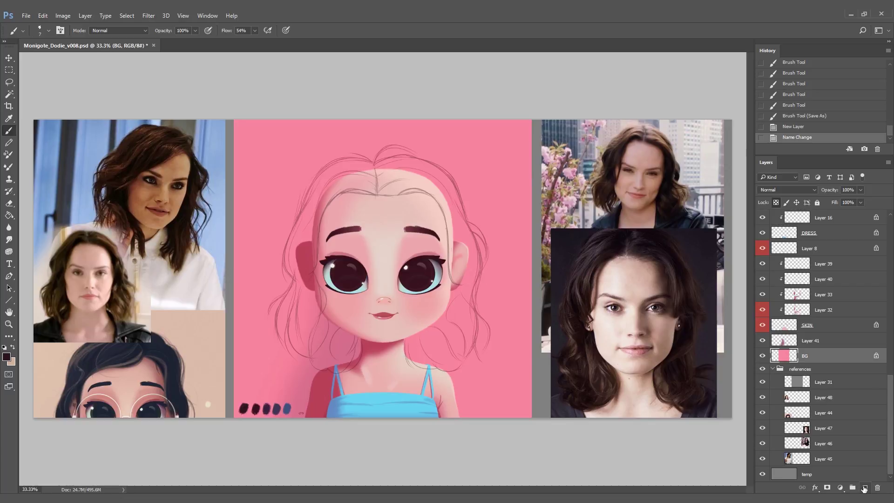
{"action": "left_click", "coordinate": [812, 341]}
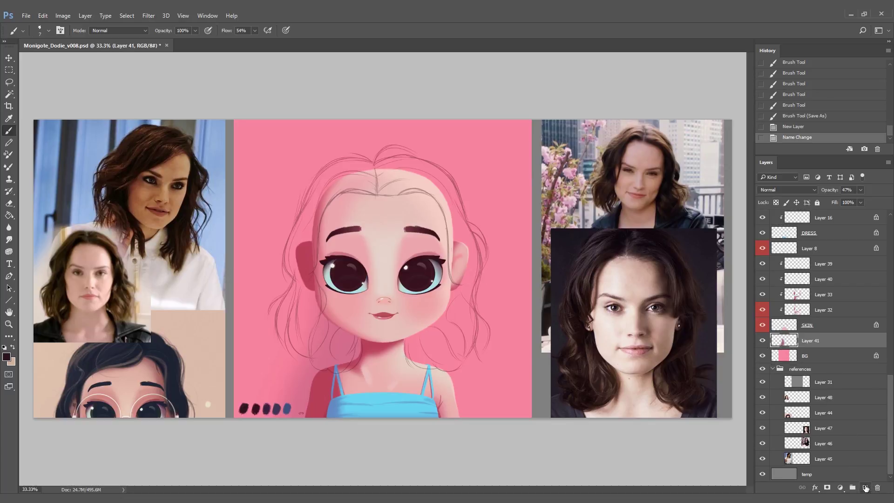
{"action": "left_click", "coordinate": [864, 488]}
{"action": "double_click", "coordinate": [809, 341]}
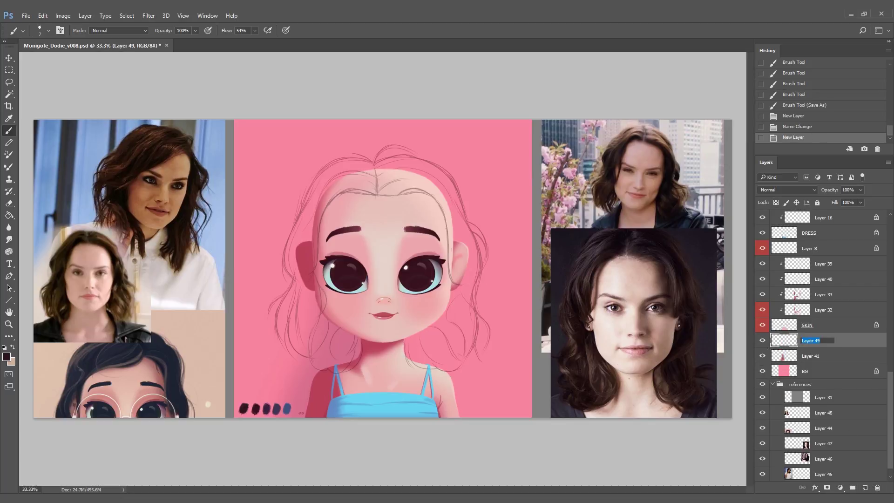
{"action": "type", "text": "HAIR BACK"}
{"action": "key", "text": "Return"}
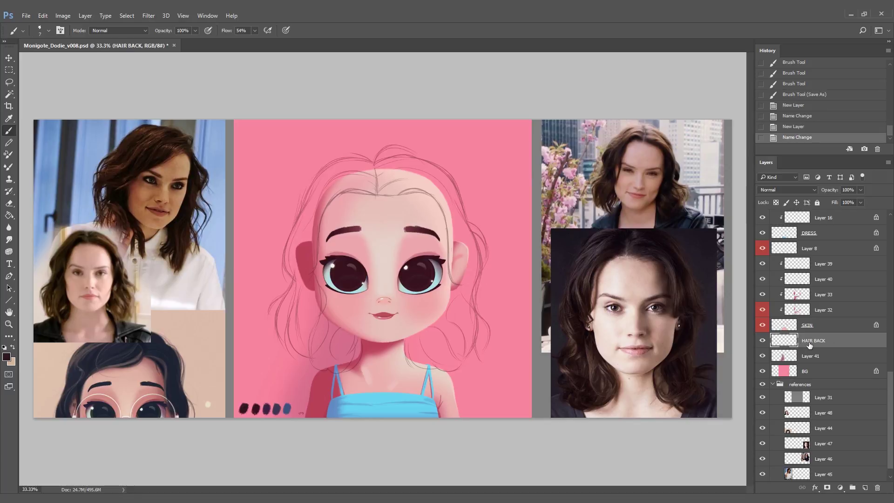
- Assign the violet colour label to the HAIR BACK and HAIR TOP layers
{"action": "right_click", "coordinate": [763, 341]}
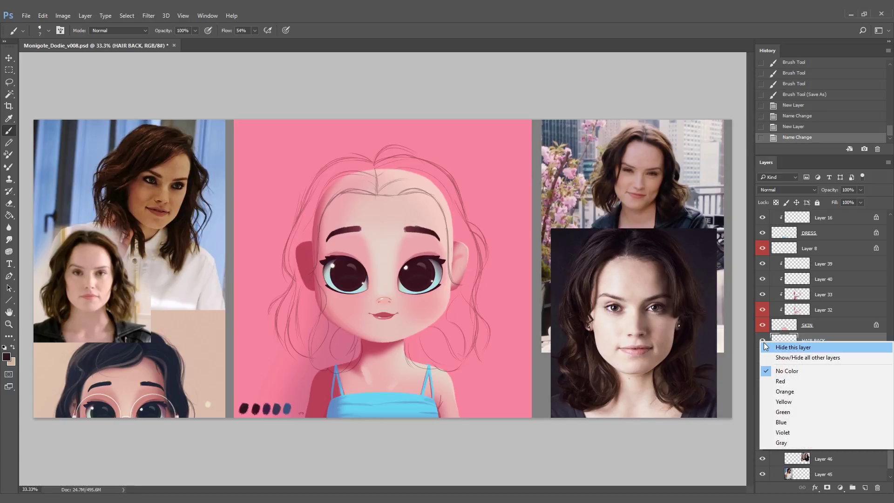
{"action": "left_click", "coordinate": [779, 432]}
{"action": "scroll", "coordinate": [813, 233], "scroll_direction": "up", "scroll_amount": 10}
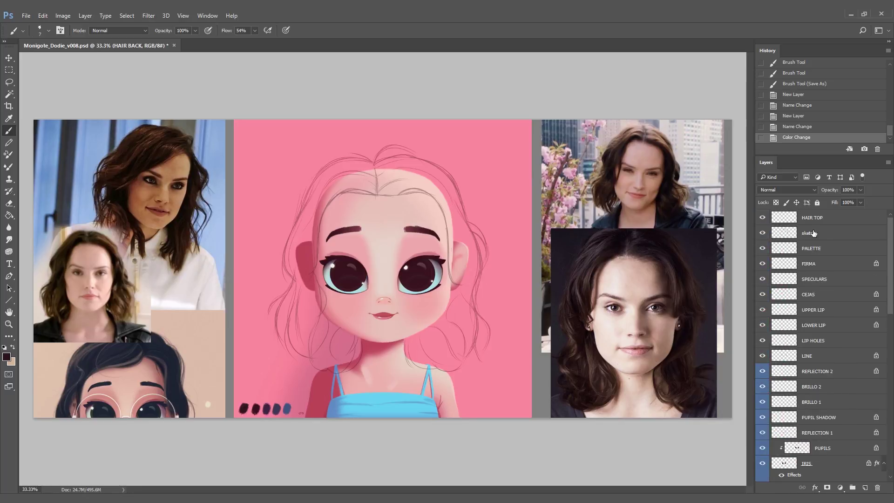
{"action": "right_click", "coordinate": [763, 218]}
{"action": "left_click", "coordinate": [780, 309]}
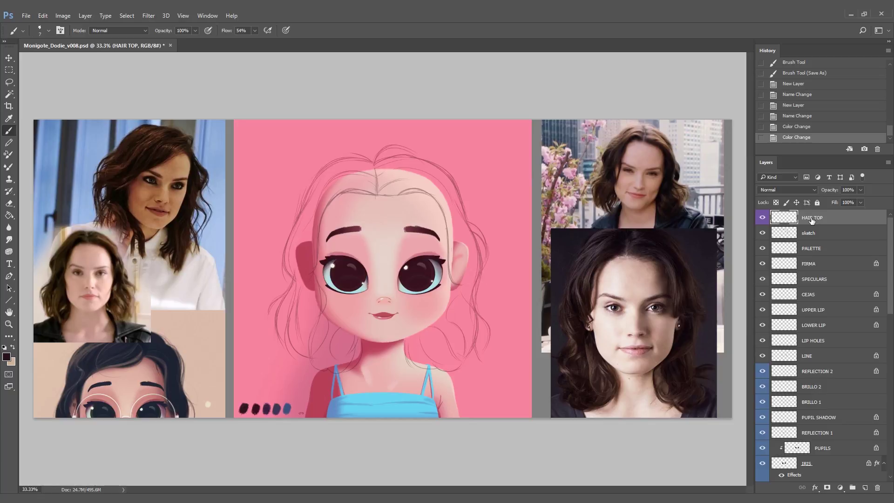
- Choose a larger hard round brush and paint a short diagonal test stroke beside the head on the HAIR TOP layer
{"action": "left_click", "coordinate": [49, 31]}
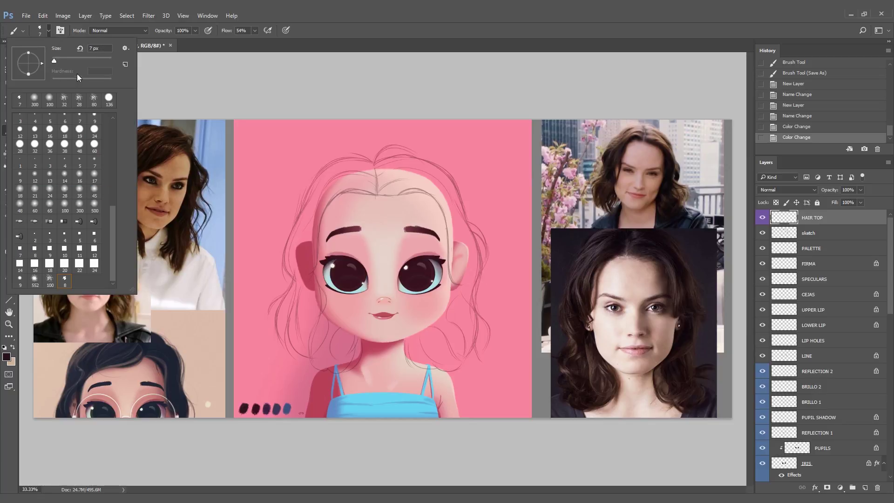
{"action": "left_click", "coordinate": [65, 145]}
{"action": "mouse_move", "coordinate": [271, 152]}
{"action": "left_mouse_down"}
{"action": "mouse_move", "coordinate": [259, 180]}
{"action": "mouse_move", "coordinate": [279, 145]}
{"action": "mouse_move", "coordinate": [258, 180]}
{"action": "mouse_move", "coordinate": [280, 144]}
{"action": "left_mouse_up"}
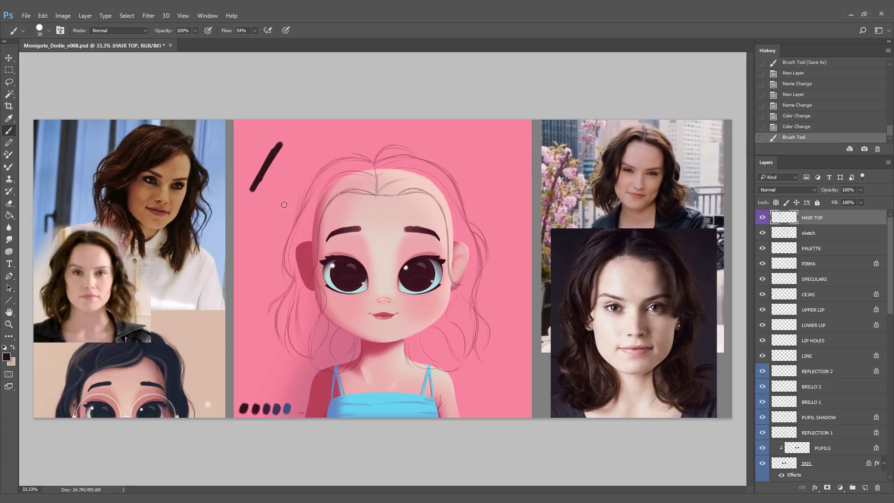
- Paint a second short diagonal test stroke beside the first one with the hard round brush
{"action": "left_click", "coordinate": [9, 324]}
{"action": "left_click", "coordinate": [271, 175]}
{"action": "left_click", "coordinate": [272, 175]}
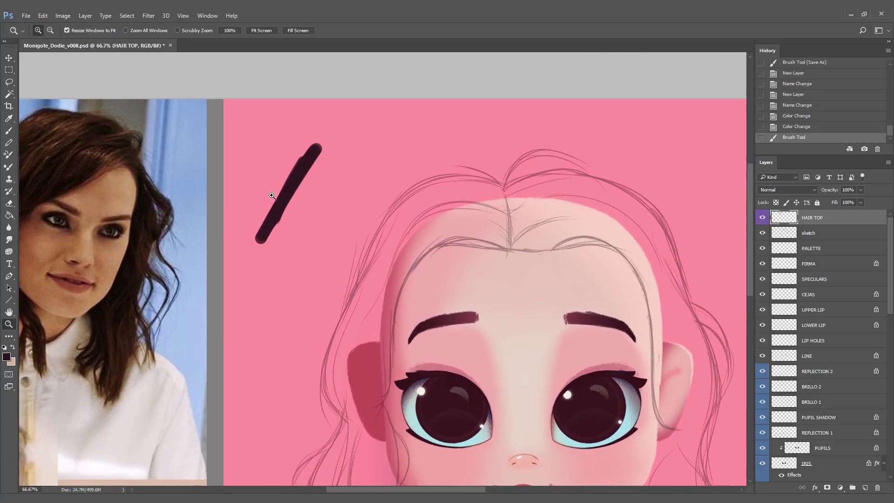
{"action": "left_click", "coordinate": [272, 195]}
{"action": "key", "text": "b"}
{"action": "mouse_move", "coordinate": [321, 180]}
{"action": "left_mouse_down"}
{"action": "mouse_move", "coordinate": [309, 209]}
{"action": "mouse_move", "coordinate": [351, 149]}
{"action": "mouse_move", "coordinate": [322, 186]}
{"action": "left_mouse_up"}
- Select the textured 100 px brush tip, set its size to 32 px and paint a short test stroke beside the others
{"action": "left_click", "coordinate": [49, 29]}
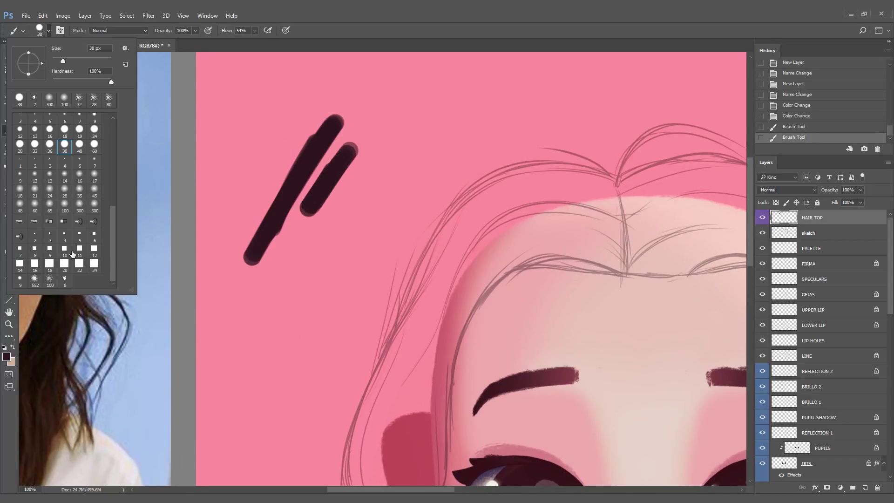
{"action": "left_click", "coordinate": [50, 280]}
{"action": "left_click_drag", "start_coordinate": [106, 48], "coordinate": [71, 49]}
{"action": "type", "text": "32"}
{"action": "key", "text": "Return"}
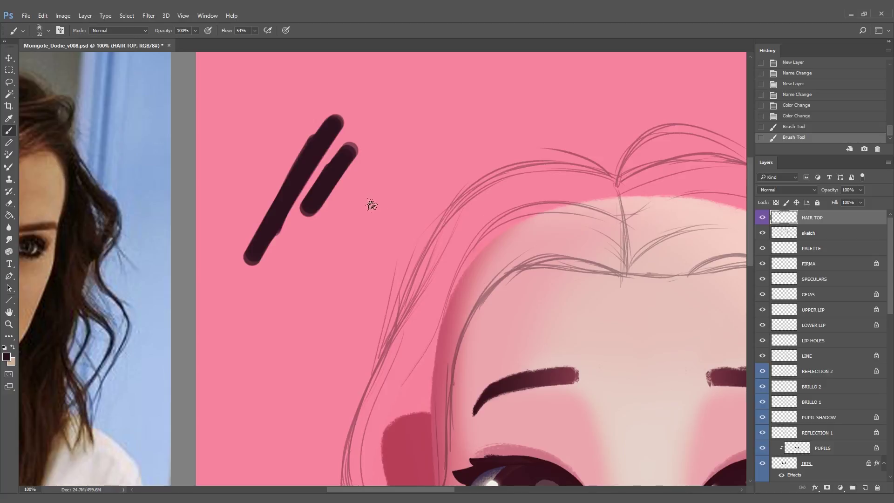
{"action": "mouse_move", "coordinate": [353, 213]}
{"action": "left_mouse_down"}
{"action": "mouse_move", "coordinate": [396, 152]}
{"action": "mouse_move", "coordinate": [353, 209]}
{"action": "left_mouse_up"}
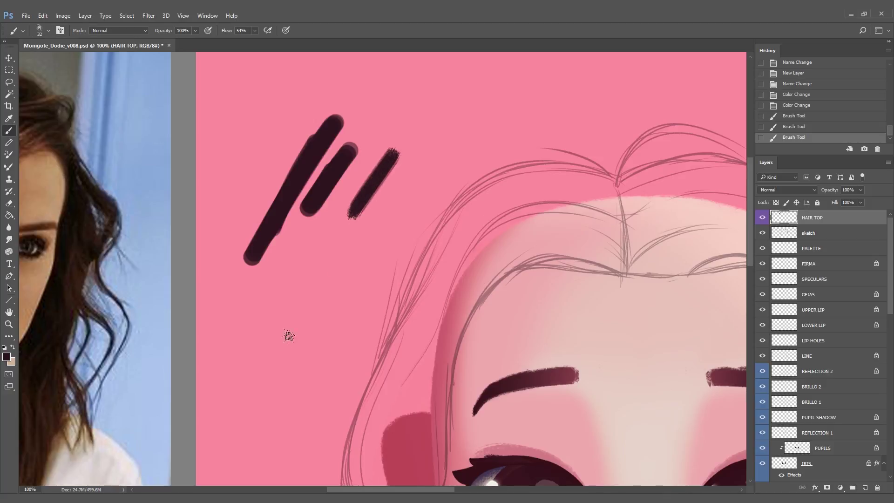
- Test the textured brush with a light diagonal stroke and a dense scribbled patch beside the head
{"action": "left_click_drag", "start_coordinate": [289, 336], "coordinate": [359, 237]}
{"action": "left_click_drag", "start_coordinate": [405, 182], "coordinate": [492, 100]}
{"action": "mouse_move", "coordinate": [419, 167]}
{"action": "left_mouse_down"}
{"action": "mouse_move", "coordinate": [467, 135]}
{"action": "mouse_move", "coordinate": [434, 170]}
{"action": "left_mouse_up"}
{"action": "left_click_drag", "start_coordinate": [421, 180], "coordinate": [482, 130]}
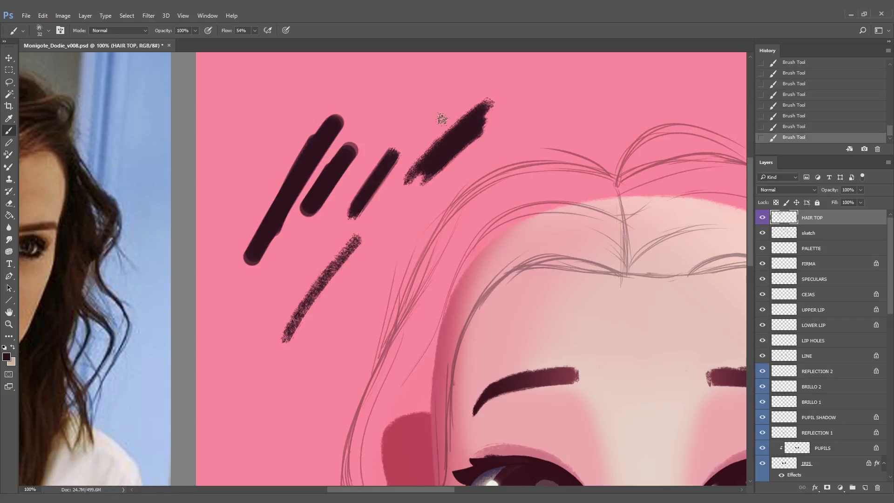
- Select all the test strokes beside the head with a rectangular marquee, delete them from the HAIR TOP layer and deselect
{"action": "left_click", "coordinate": [8, 324]}
{"action": "left_click", "coordinate": [450, 291], "text": "alt"}
{"action": "left_click", "coordinate": [442, 279], "text": "alt"}
{"action": "left_click", "coordinate": [434, 270], "text": "alt"}
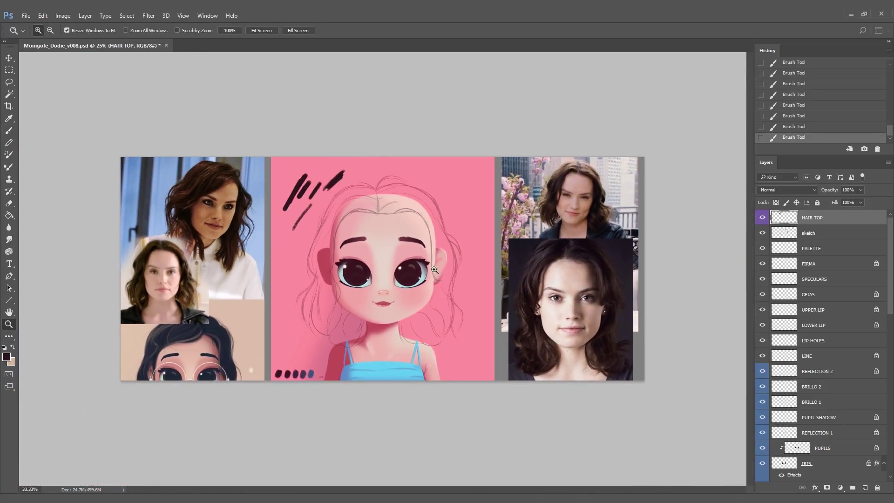
{"action": "left_click", "coordinate": [398, 262]}
{"action": "left_click", "coordinate": [9, 70]}
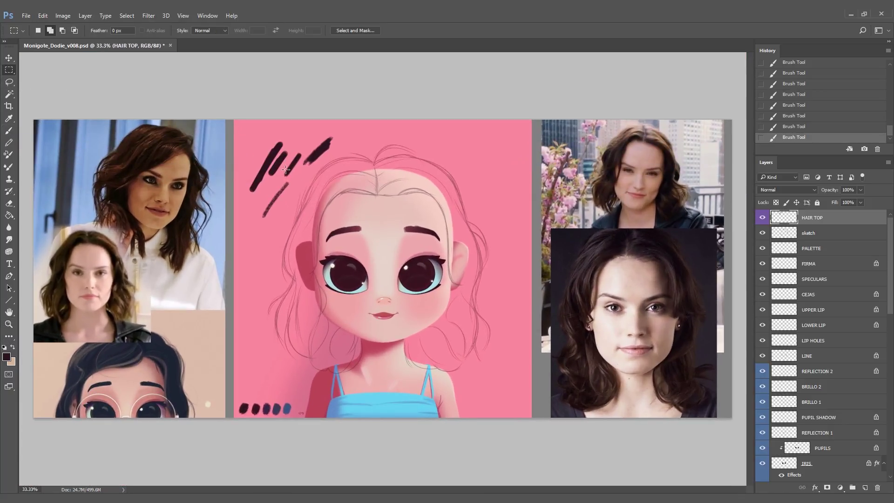
{"action": "left_click_drag", "start_coordinate": [238, 127], "coordinate": [366, 254]}
{"action": "key", "text": "Delete"}
{"action": "right_click", "coordinate": [380, 187]}
{"action": "left_click", "coordinate": [395, 193]}
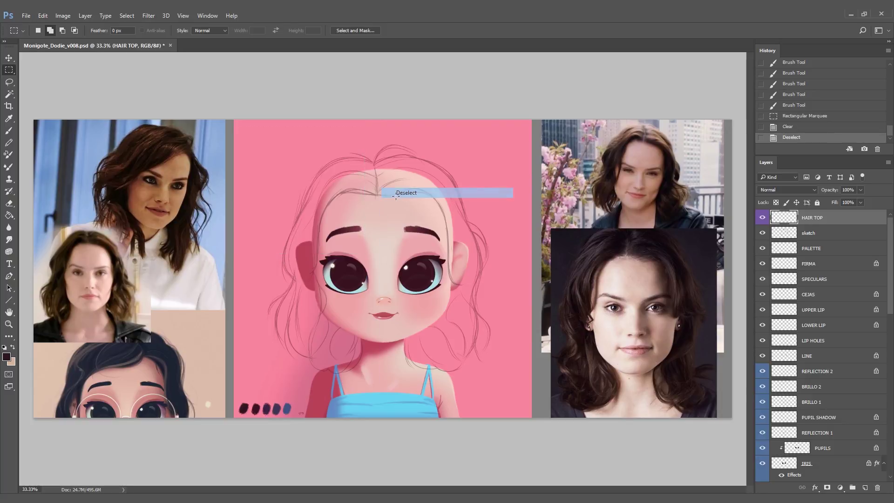
- Try painting the hairline edge beside the left ear with the textured brush, undoing each attempt
{"action": "key", "text": "z"}
{"action": "left_click", "coordinate": [404, 258]}
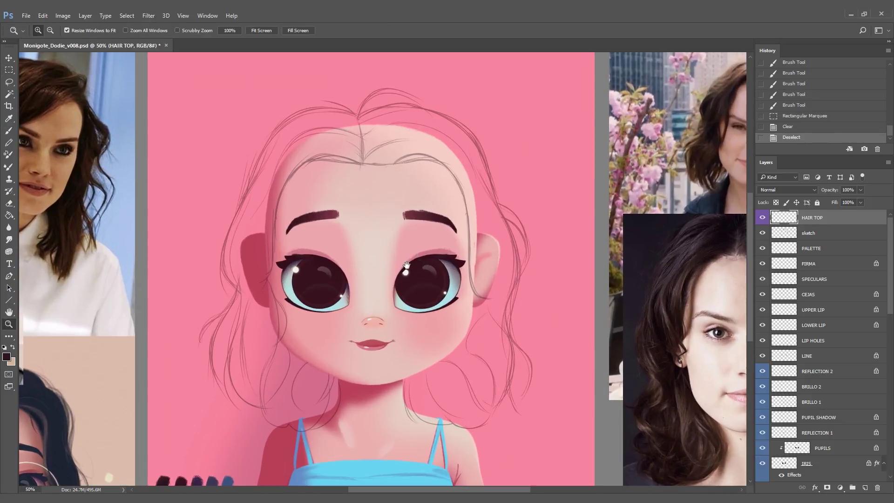
{"action": "left_click", "coordinate": [10, 130]}
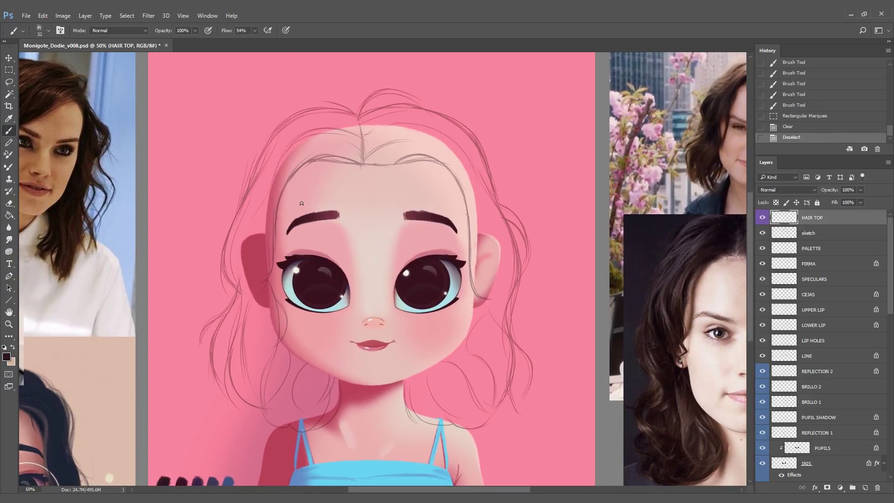
{"action": "left_click_drag", "start_coordinate": [272, 208], "coordinate": [267, 268]}
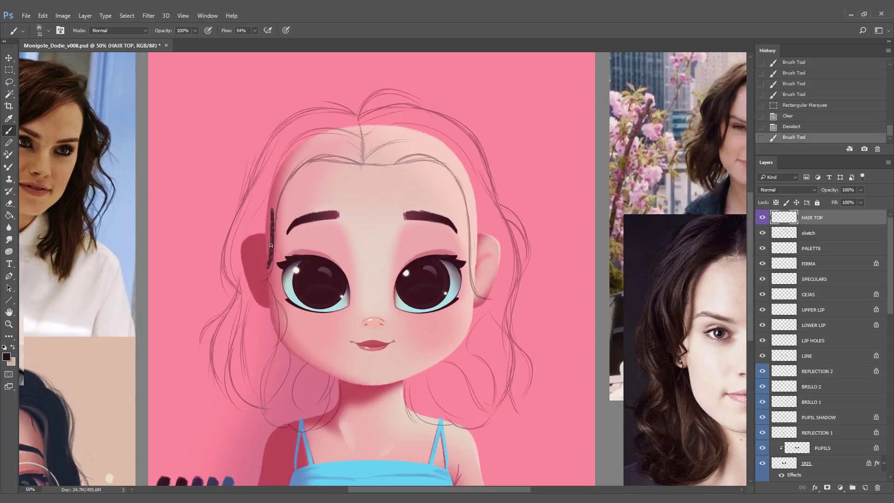
{"action": "key", "text": "ctrl+z"}
{"action": "left_click_drag", "start_coordinate": [280, 190], "coordinate": [270, 258]}
{"action": "key", "text": "ctrl+z"}
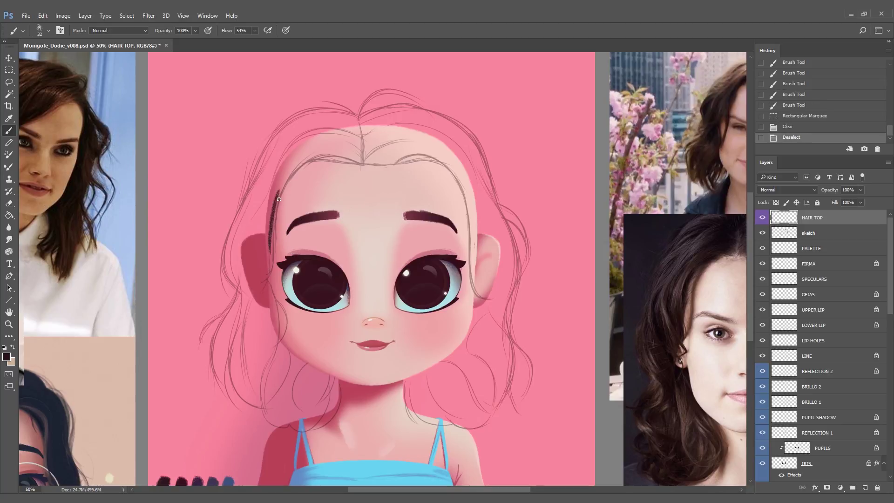
{"action": "left_click_drag", "start_coordinate": [280, 191], "coordinate": [275, 247]}
{"action": "key", "text": "ctrl+z"}
- Lower the sketch layer's opacity to 16% and make HAIR TOP the active layer again
{"action": "left_click", "coordinate": [859, 232]}
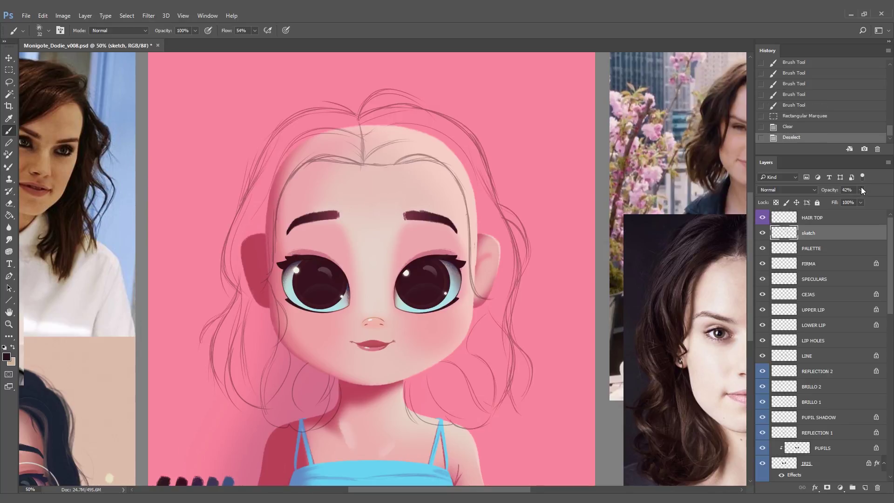
{"action": "left_click", "coordinate": [851, 201]}
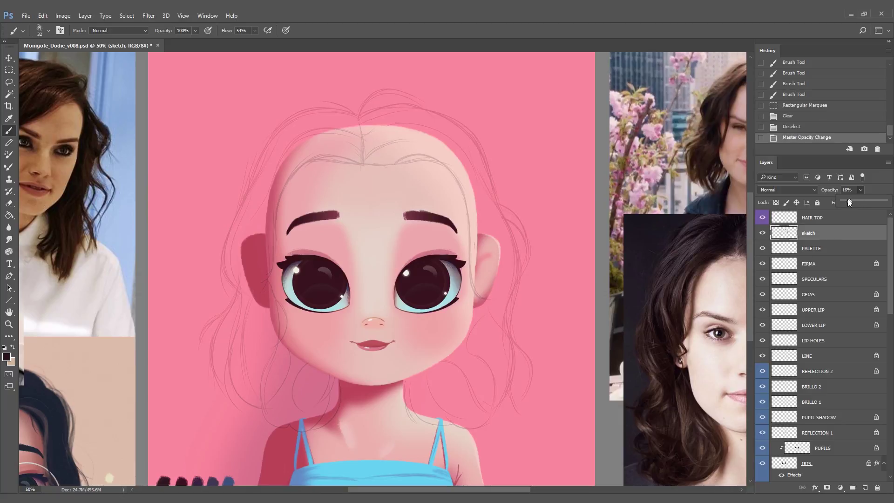
{"action": "left_click", "coordinate": [813, 220]}
{"action": "left_click", "coordinate": [812, 221]}
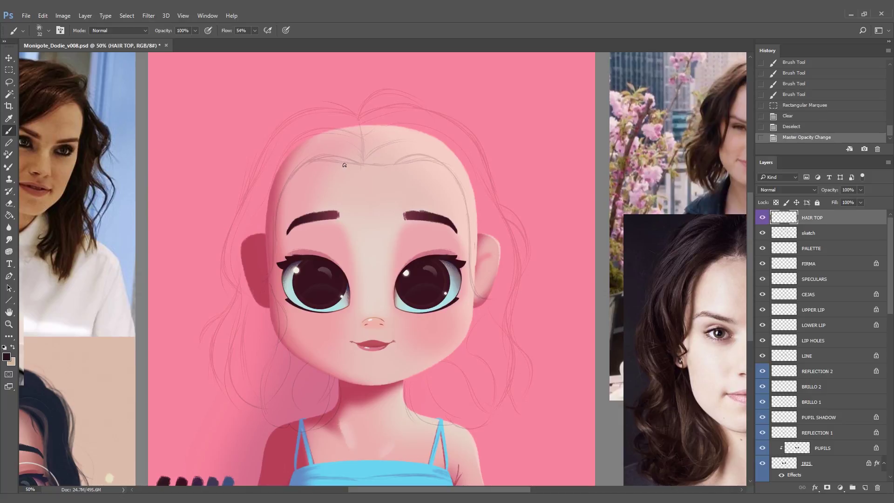
- Paint the hairline across the forehead and down the left temple, plus a loose curl beside the left cheek
{"action": "mouse_move", "coordinate": [346, 158]}
{"action": "left_mouse_down"}
{"action": "mouse_move", "coordinate": [438, 158]}
{"action": "mouse_move", "coordinate": [455, 173]}
{"action": "left_mouse_up"}
{"action": "key", "text": "ctrl+z"}
{"action": "left_click_drag", "start_coordinate": [293, 164], "coordinate": [342, 158]}
{"action": "mouse_move", "coordinate": [317, 157]}
{"action": "left_mouse_down"}
{"action": "mouse_move", "coordinate": [372, 163]}
{"action": "mouse_move", "coordinate": [277, 211]}
{"action": "mouse_move", "coordinate": [269, 279]}
{"action": "mouse_move", "coordinate": [257, 283]}
{"action": "mouse_move", "coordinate": [281, 342]}
{"action": "left_mouse_up"}
{"action": "key", "text": "ctrl+z"}
{"action": "key", "text": "ctrl+z"}
{"action": "mouse_move", "coordinate": [265, 288]}
{"action": "left_mouse_down"}
{"action": "mouse_move", "coordinate": [268, 350]}
{"action": "mouse_move", "coordinate": [283, 337]}
{"action": "left_mouse_up"}
- Choose the textured 100 px brush tip for the Eraser
{"action": "left_click", "coordinate": [9, 204]}
{"action": "left_click", "coordinate": [48, 31]}
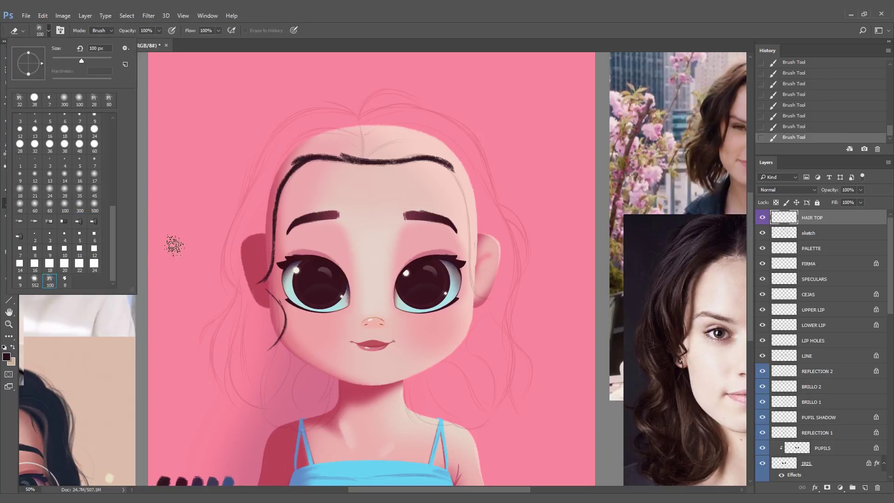
{"action": "left_click", "coordinate": [174, 245]}
- Paint the outer hair outline over the crown and down the left side to ear level with the textured brush
{"action": "left_click", "coordinate": [8, 133]}
{"action": "mouse_move", "coordinate": [238, 201]}
{"action": "left_mouse_down"}
{"action": "mouse_move", "coordinate": [206, 205]}
{"action": "mouse_move", "coordinate": [236, 149]}
{"action": "left_mouse_up"}
{"action": "left_click_drag", "start_coordinate": [222, 175], "coordinate": [264, 123]}
{"action": "left_click_drag", "start_coordinate": [229, 160], "coordinate": [273, 117]}
{"action": "mouse_move", "coordinate": [251, 131]}
{"action": "left_mouse_down"}
{"action": "mouse_move", "coordinate": [294, 114]}
{"action": "mouse_move", "coordinate": [328, 122]}
{"action": "left_mouse_up"}
{"action": "mouse_move", "coordinate": [296, 113]}
{"action": "left_mouse_down"}
{"action": "mouse_move", "coordinate": [330, 123]}
{"action": "mouse_move", "coordinate": [393, 116]}
{"action": "mouse_move", "coordinate": [429, 133]}
{"action": "left_mouse_up"}
{"action": "mouse_move", "coordinate": [223, 174]}
{"action": "left_mouse_down"}
{"action": "mouse_move", "coordinate": [200, 233]}
{"action": "mouse_move", "coordinate": [204, 289]}
{"action": "left_mouse_up"}
{"action": "left_click_drag", "start_coordinate": [189, 252], "coordinate": [203, 291]}
{"action": "left_click_drag", "start_coordinate": [190, 259], "coordinate": [210, 292]}
- Paint the right side of the hairline down to the ear and the outer hair outline down the right side
{"action": "left_click_drag", "start_coordinate": [359, 218], "coordinate": [343, 216]}
{"action": "left_click_drag", "start_coordinate": [399, 163], "coordinate": [431, 298]}
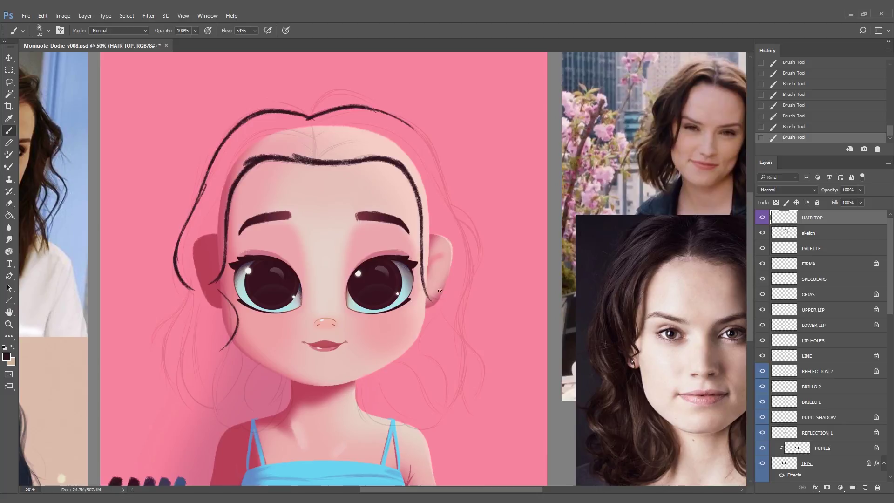
{"action": "left_click_drag", "start_coordinate": [421, 259], "coordinate": [444, 299]}
{"action": "mouse_move", "coordinate": [406, 123]}
{"action": "left_mouse_down"}
{"action": "mouse_move", "coordinate": [444, 177]}
{"action": "mouse_move", "coordinate": [469, 260]}
{"action": "mouse_move", "coordinate": [458, 345]}
{"action": "left_mouse_up"}
{"action": "left_click_drag", "start_coordinate": [467, 279], "coordinate": [457, 331]}
- Paint a loose curved strand bulging out from the right outer hair outline, undoing unsatisfactory strokes
{"action": "mouse_move", "coordinate": [449, 203]}
{"action": "left_mouse_down"}
{"action": "mouse_move", "coordinate": [470, 284]}
{"action": "mouse_move", "coordinate": [479, 259]}
{"action": "left_mouse_up"}
{"action": "key", "text": "ctrl+alt+z"}
{"action": "key", "text": "ctrl+alt+z"}
{"action": "left_click_drag", "start_coordinate": [455, 216], "coordinate": [477, 263]}
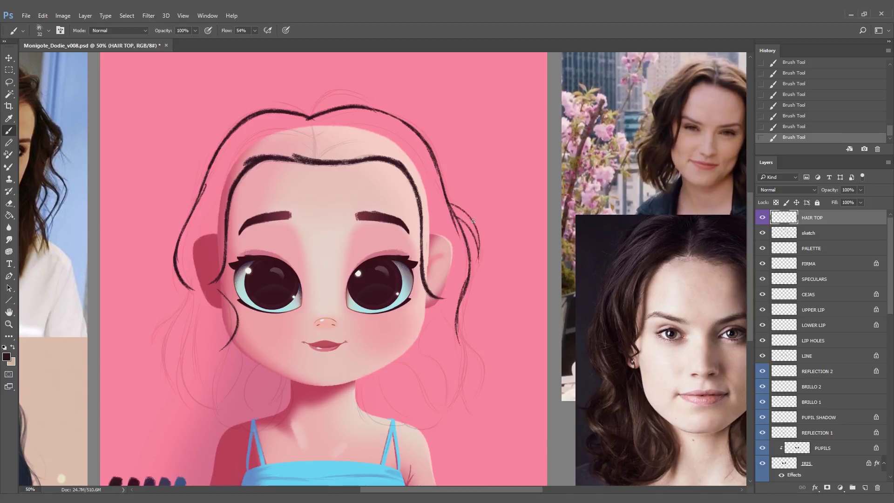
{"action": "left_click_drag", "start_coordinate": [476, 228], "coordinate": [479, 267]}
{"action": "mouse_move", "coordinate": [481, 242]}
{"action": "left_mouse_down"}
{"action": "mouse_move", "coordinate": [468, 289]}
{"action": "mouse_move", "coordinate": [469, 281]}
{"action": "left_mouse_up"}
{"action": "key", "text": "ctrl+z"}
{"action": "key", "text": "ctrl+z"}
- Paint stray strands rising from the central parting and thicken the loose curved strand on the right side
{"action": "left_click_drag", "start_coordinate": [192, 260], "coordinate": [184, 262]}
{"action": "left_click_drag", "start_coordinate": [305, 116], "coordinate": [364, 104]}
{"action": "left_click_drag", "start_coordinate": [271, 102], "coordinate": [301, 118]}
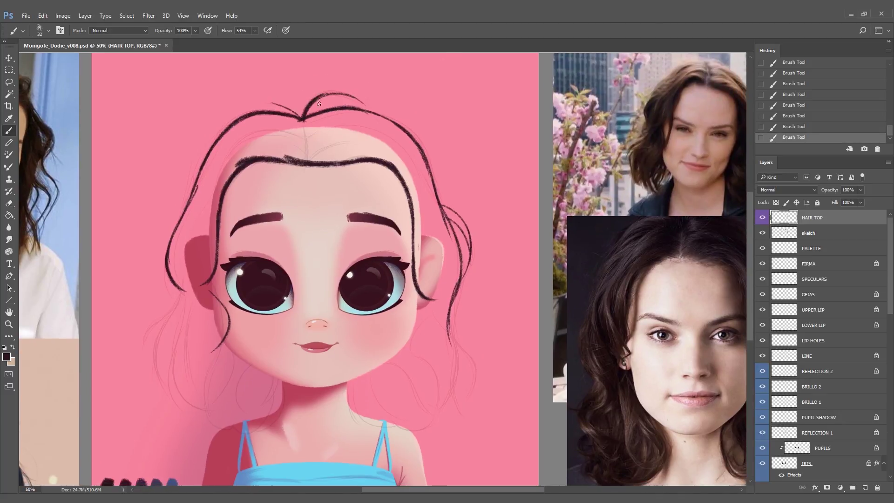
{"action": "left_click_drag", "start_coordinate": [441, 205], "coordinate": [470, 249]}
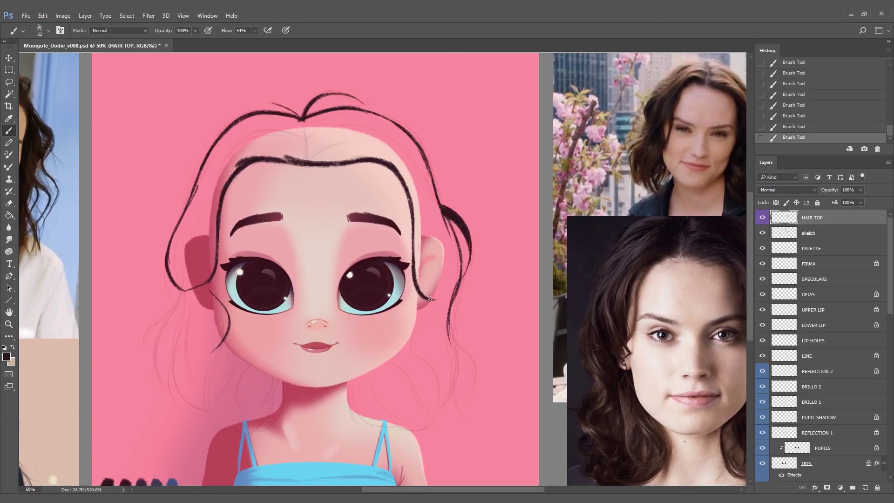
- Close the lower ends of the front hair outline and fill the enclosed area with the dark hair colour
{"action": "left_click_drag", "start_coordinate": [430, 298], "coordinate": [452, 298]}
{"action": "mouse_move", "coordinate": [205, 168]}
{"action": "left_mouse_down"}
{"action": "mouse_move", "coordinate": [193, 219]}
{"action": "mouse_move", "coordinate": [200, 256]}
{"action": "mouse_move", "coordinate": [189, 231]}
{"action": "mouse_move", "coordinate": [172, 261]}
{"action": "mouse_move", "coordinate": [205, 280]}
{"action": "mouse_move", "coordinate": [193, 287]}
{"action": "left_mouse_up"}
{"action": "mouse_move", "coordinate": [209, 191]}
{"action": "left_mouse_down"}
{"action": "mouse_move", "coordinate": [224, 178]}
{"action": "mouse_move", "coordinate": [208, 163]}
{"action": "mouse_move", "coordinate": [253, 120]}
{"action": "mouse_move", "coordinate": [269, 119]}
{"action": "mouse_move", "coordinate": [276, 157]}
{"action": "mouse_move", "coordinate": [291, 152]}
{"action": "mouse_move", "coordinate": [282, 120]}
{"action": "mouse_move", "coordinate": [342, 160]}
{"action": "left_mouse_up"}
{"action": "key", "text": "g"}
{"action": "left_click", "coordinate": [357, 137]}
- Paint over the unfilled gaps along the parting, hairline and right edge of the front hair
{"action": "key", "text": "b"}
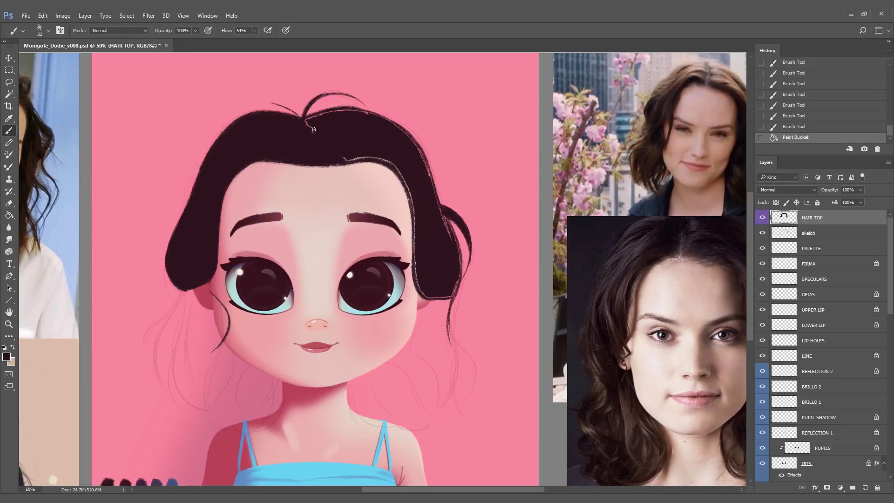
{"action": "mouse_move", "coordinate": [308, 127]}
{"action": "left_mouse_down"}
{"action": "mouse_move", "coordinate": [341, 113]}
{"action": "mouse_move", "coordinate": [368, 117]}
{"action": "mouse_move", "coordinate": [420, 154]}
{"action": "mouse_move", "coordinate": [437, 222]}
{"action": "mouse_move", "coordinate": [344, 159]}
{"action": "mouse_move", "coordinate": [413, 195]}
{"action": "mouse_move", "coordinate": [406, 175]}
{"action": "mouse_move", "coordinate": [427, 293]}
{"action": "mouse_move", "coordinate": [454, 285]}
{"action": "mouse_move", "coordinate": [455, 245]}
{"action": "left_mouse_up"}
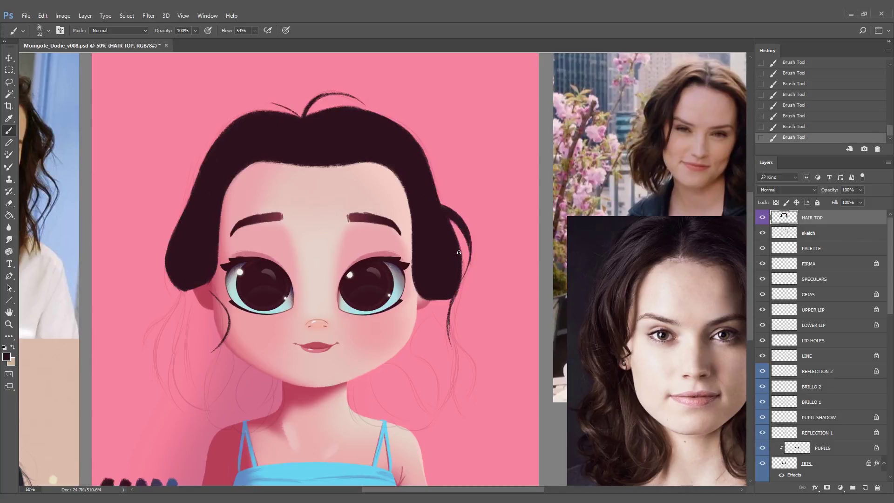
{"action": "left_click_drag", "start_coordinate": [459, 252], "coordinate": [482, 220]}
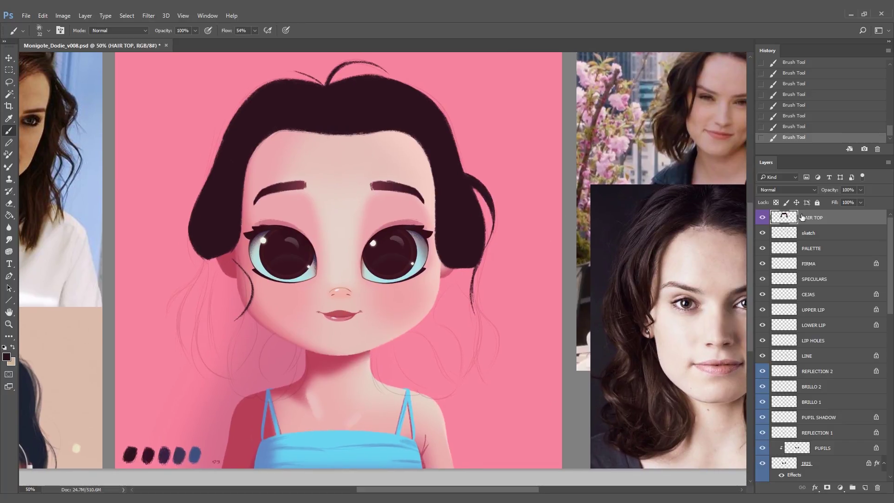
- Activate the HAIR BACK layer and paint wavy outer outlines for the lower hair on both sides of the face
{"action": "scroll", "coordinate": [837, 381], "scroll_direction": "down", "scroll_amount": 15}
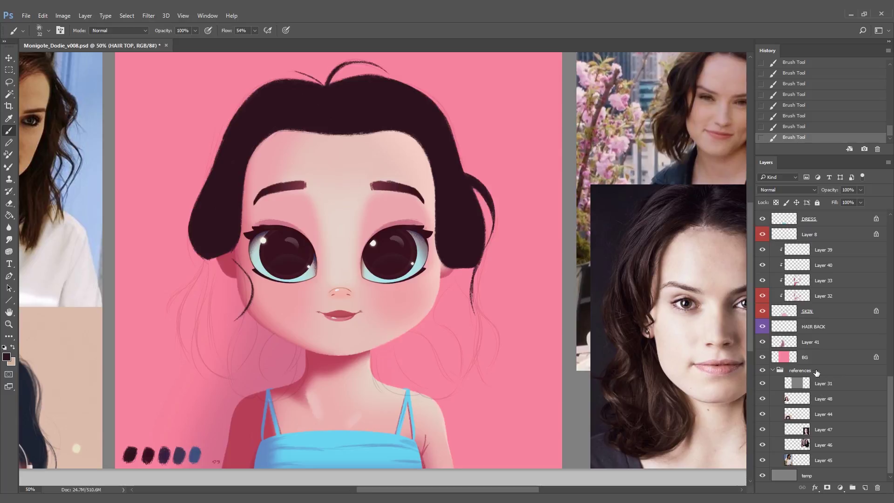
{"action": "left_click", "coordinate": [812, 326]}
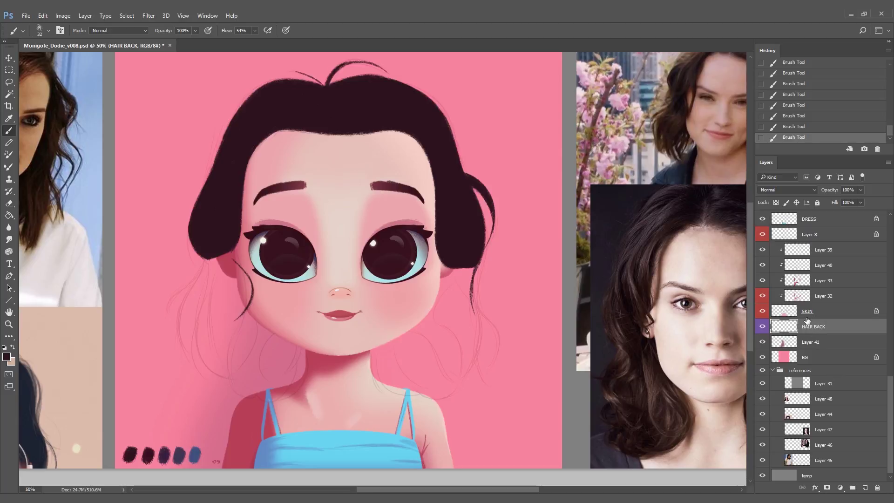
{"action": "left_click_drag", "start_coordinate": [244, 313], "coordinate": [232, 300]}
{"action": "key", "text": "z"}
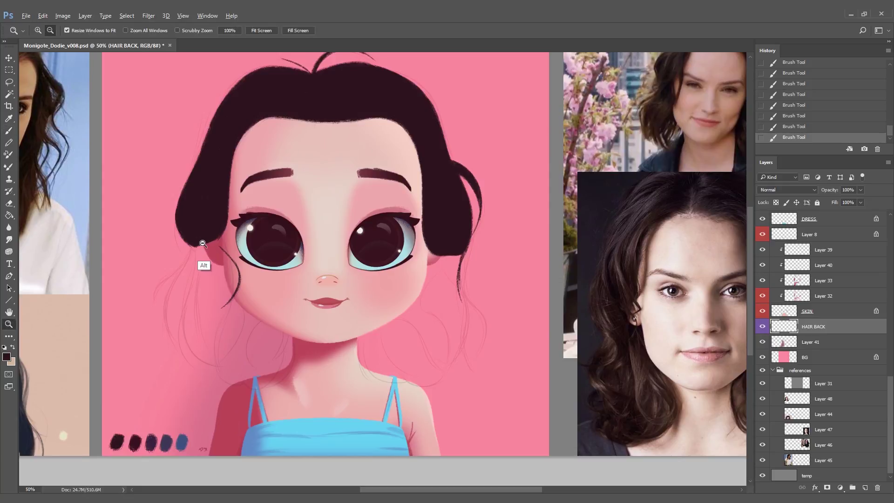
{"action": "left_click", "coordinate": [175, 231], "text": "alt"}
{"action": "key", "text": "b"}
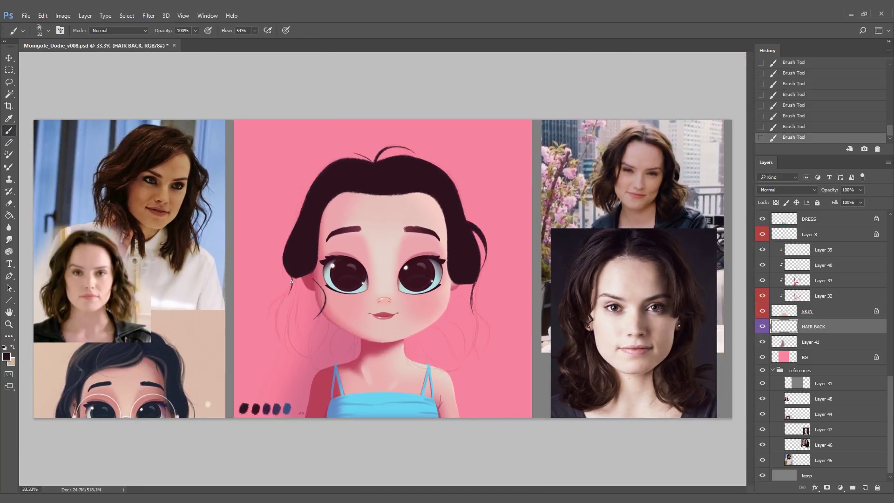
{"action": "mouse_move", "coordinate": [289, 272]}
{"action": "left_mouse_down"}
{"action": "mouse_move", "coordinate": [289, 306]}
{"action": "mouse_move", "coordinate": [274, 334]}
{"action": "left_mouse_up"}
{"action": "left_click_drag", "start_coordinate": [472, 284], "coordinate": [487, 340]}
{"action": "left_click_drag", "start_coordinate": [280, 317], "coordinate": [297, 353]}
{"action": "left_click", "coordinate": [438, 356], "text": "ctrl"}
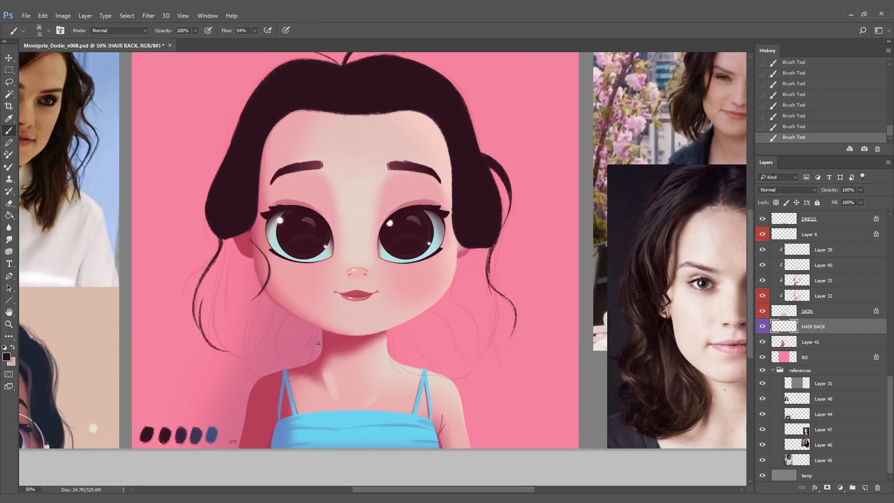
- Paint the lower curls of the back hair outline toward both shoulders, following the sketch
{"action": "left_click_drag", "start_coordinate": [249, 324], "coordinate": [264, 377]}
{"action": "key", "text": "ctrl+z"}
{"action": "left_click_drag", "start_coordinate": [216, 333], "coordinate": [247, 358]}
{"action": "left_click_drag", "start_coordinate": [497, 294], "coordinate": [503, 359]}
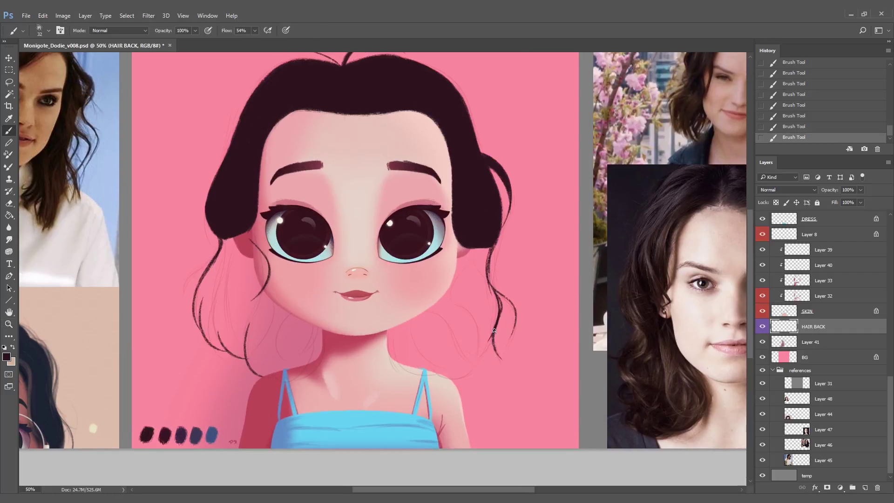
{"action": "mouse_move", "coordinate": [493, 326]}
{"action": "left_mouse_down"}
{"action": "mouse_move", "coordinate": [509, 355]}
{"action": "mouse_move", "coordinate": [483, 356]}
{"action": "mouse_move", "coordinate": [469, 368]}
{"action": "mouse_move", "coordinate": [456, 351]}
{"action": "mouse_move", "coordinate": [429, 398]}
{"action": "mouse_move", "coordinate": [449, 378]}
{"action": "left_mouse_up"}
- Close the back hair outline near the ears and shoulders and fill it with the dark hair colour
{"action": "left_click_drag", "start_coordinate": [224, 242], "coordinate": [253, 267]}
{"action": "mouse_move", "coordinate": [458, 266]}
{"action": "left_mouse_down"}
{"action": "mouse_move", "coordinate": [485, 253]}
{"action": "mouse_move", "coordinate": [477, 265]}
{"action": "left_mouse_up"}
{"action": "left_click_drag", "start_coordinate": [452, 377], "coordinate": [442, 373]}
{"action": "left_click_drag", "start_coordinate": [259, 376], "coordinate": [277, 371]}
{"action": "key", "text": "g"}
{"action": "left_click", "coordinate": [229, 298]}
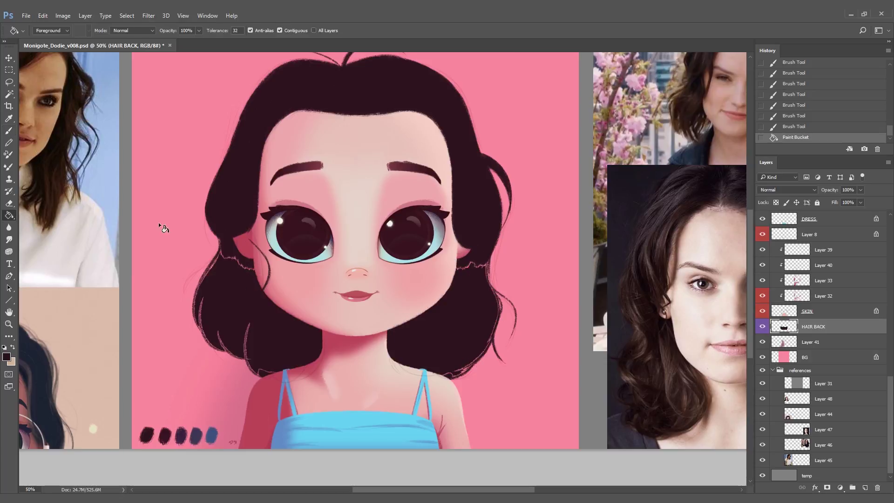
- Paint over the unfilled gaps along the edges of the back hair on both sides
{"action": "key", "text": "b"}
{"action": "mouse_move", "coordinate": [220, 241]}
{"action": "left_mouse_down"}
{"action": "mouse_move", "coordinate": [199, 314]}
{"action": "mouse_move", "coordinate": [222, 339]}
{"action": "mouse_move", "coordinate": [247, 331]}
{"action": "mouse_move", "coordinate": [274, 375]}
{"action": "left_mouse_up"}
{"action": "mouse_move", "coordinate": [456, 268]}
{"action": "left_mouse_down"}
{"action": "mouse_move", "coordinate": [484, 281]}
{"action": "mouse_move", "coordinate": [489, 344]}
{"action": "mouse_move", "coordinate": [447, 375]}
{"action": "left_mouse_up"}
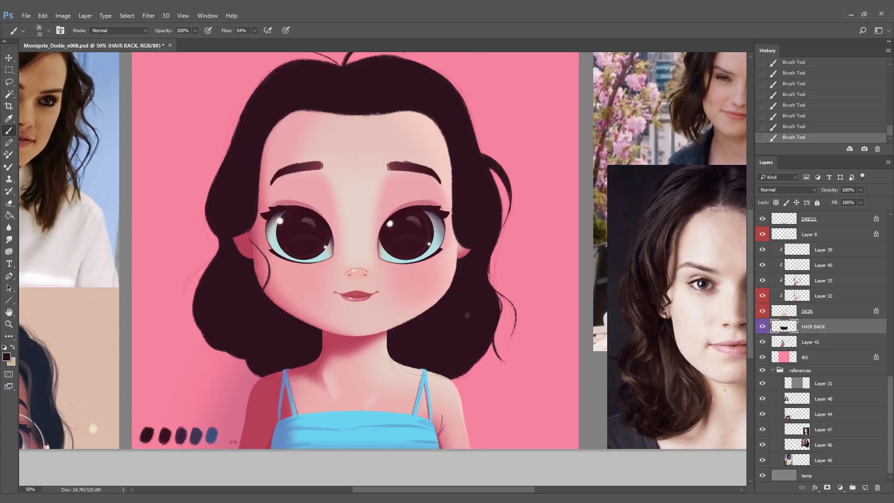
- Make HAIR TOP the active layer again and save the document
{"action": "left_click_drag", "start_coordinate": [891, 391], "coordinate": [891, 225]}
{"action": "left_click", "coordinate": [811, 218]}
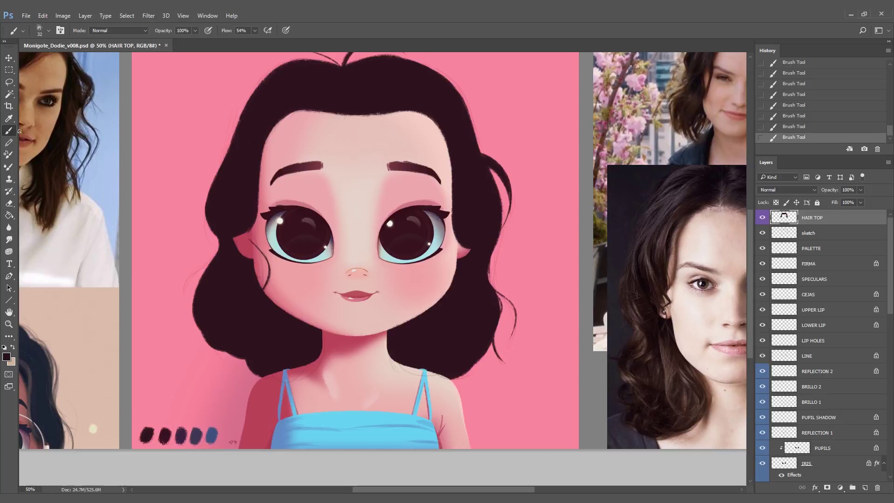
{"action": "left_click_drag", "start_coordinate": [446, 352], "coordinate": [359, 362]}
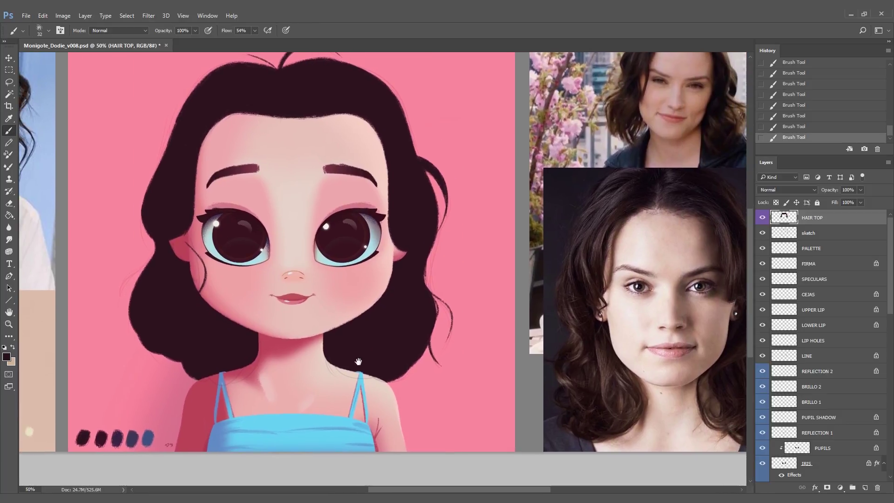
{"action": "left_click", "coordinate": [358, 341], "text": "alt"}
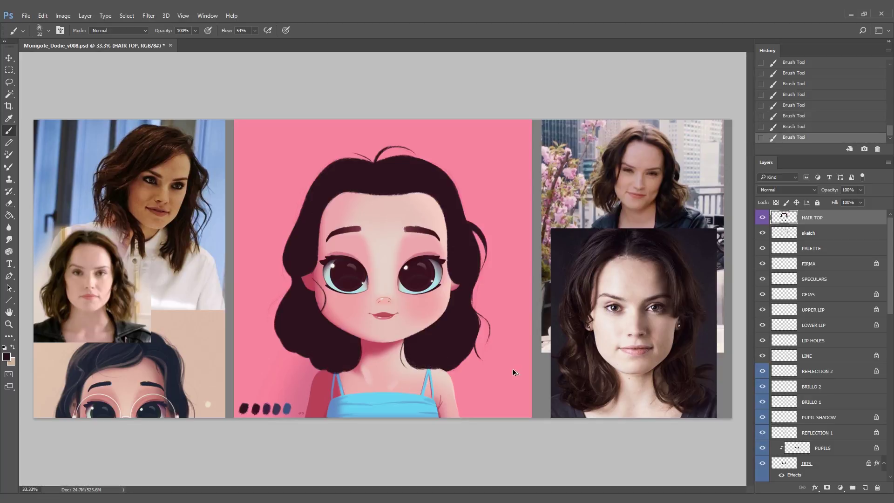
{"action": "key", "text": "ctrl+s"}
- Add a new layer above HAIR TOP and name it EXTRA HAIR
{"action": "left_click", "coordinate": [865, 487]}
{"action": "double_click", "coordinate": [810, 217]}
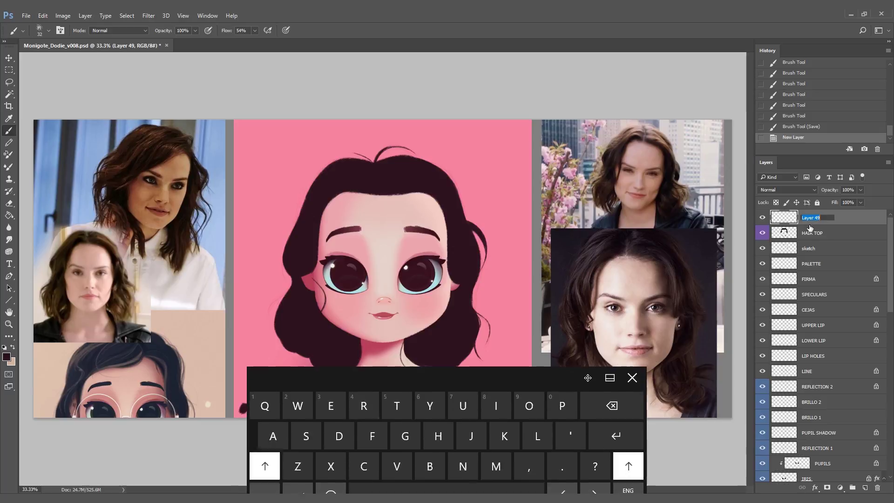
{"action": "type", "text": "EXTRA HAIR"}
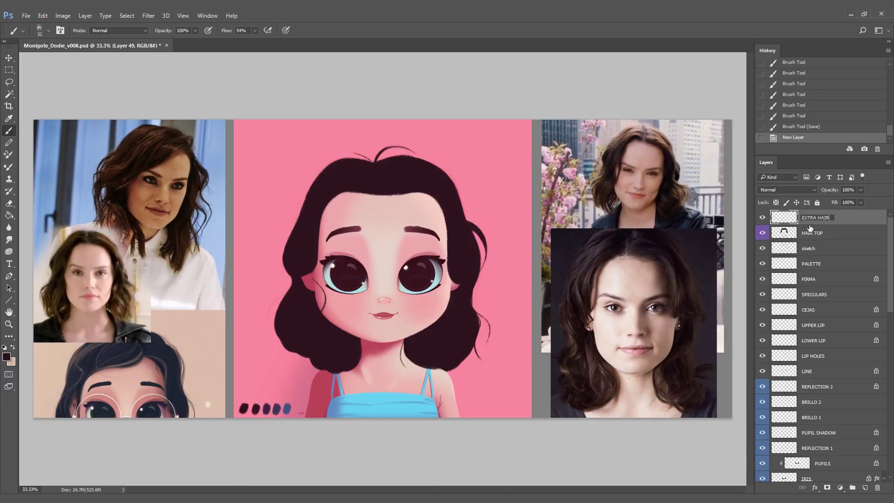
{"action": "key", "text": "Return"}
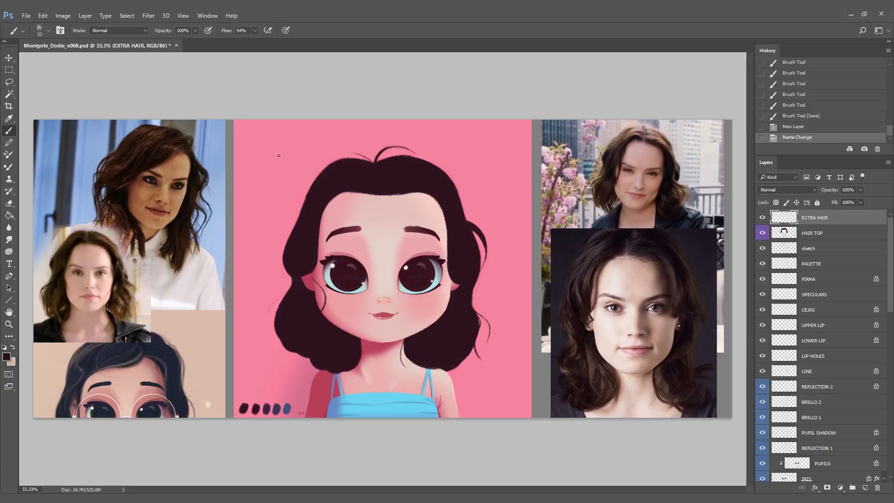
{"action": "key", "text": "z"}
{"action": "left_click", "coordinate": [263, 166]}
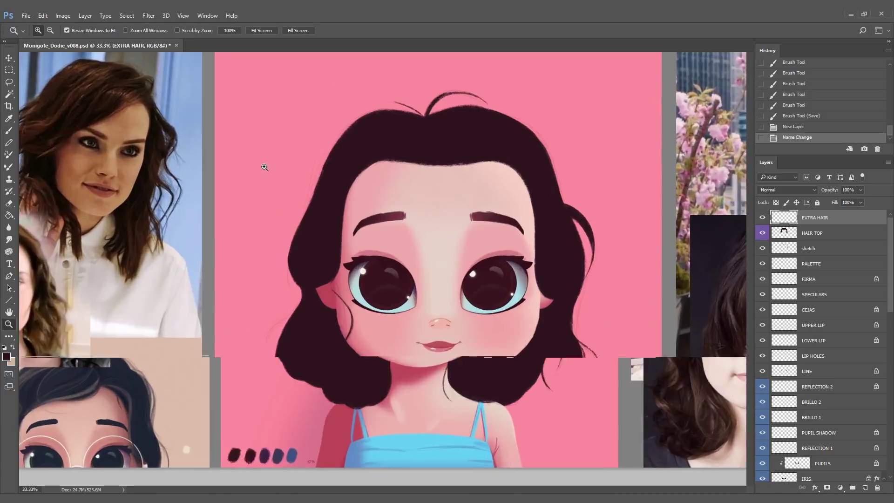
{"action": "key", "text": "b"}
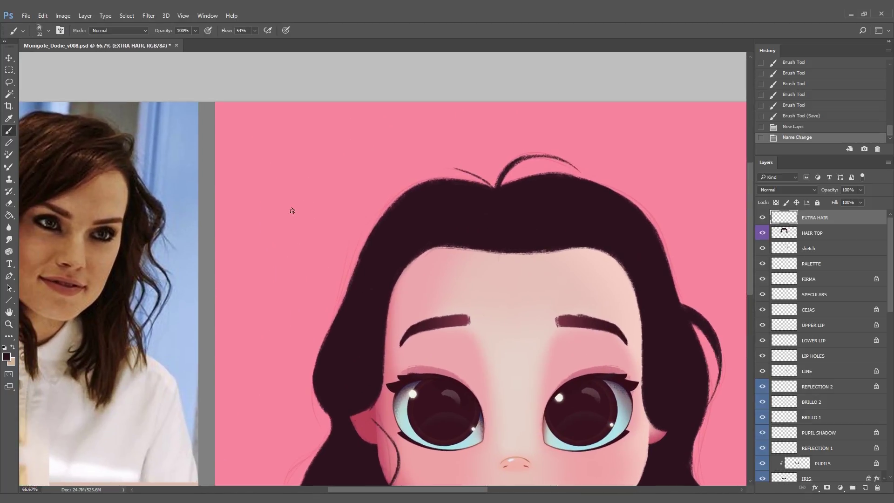
{"action": "left_click_drag", "start_coordinate": [288, 215], "coordinate": [352, 143]}
{"action": "key", "text": "ctrl+z"}
{"action": "key", "text": "ctrl+z"}
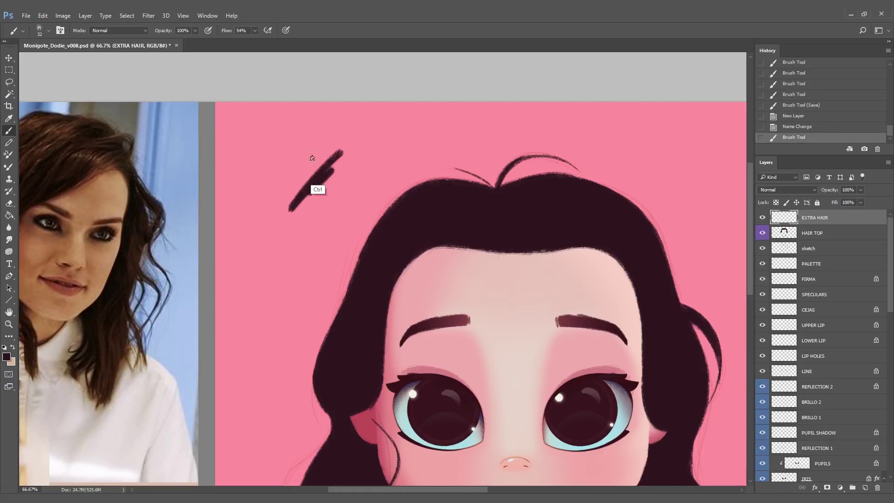
{"action": "key", "text": "ctrl+z"}
- Lower the brush opacity to 32% and try it with test strokes on the background, undoing them
{"action": "left_click", "coordinate": [196, 30]}
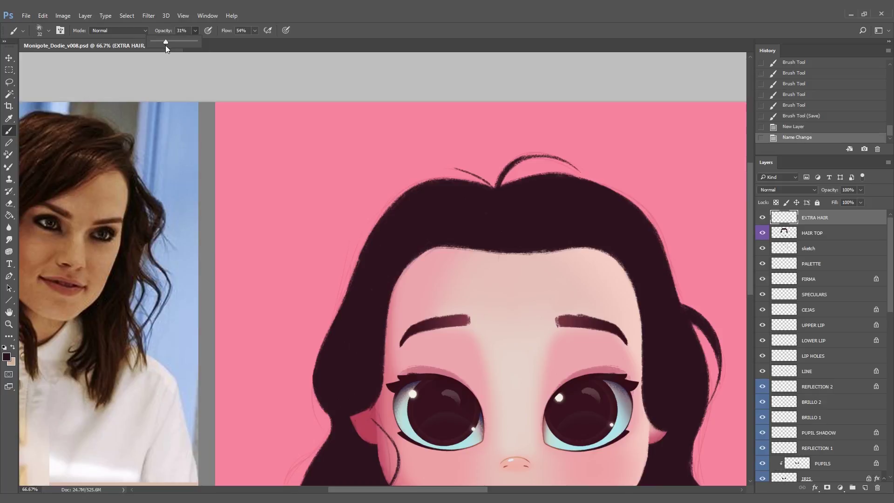
{"action": "left_click", "coordinate": [164, 31]}
{"action": "left_click_drag", "start_coordinate": [318, 146], "coordinate": [275, 211]}
{"action": "key", "text": "ctrl+z"}
{"action": "mouse_move", "coordinate": [317, 164]}
{"action": "left_mouse_down"}
{"action": "mouse_move", "coordinate": [299, 185]}
{"action": "mouse_move", "coordinate": [330, 149]}
{"action": "left_mouse_up"}
{"action": "key", "text": "ctrl+alt+z"}
{"action": "key", "text": "ctrl+alt+z"}
{"action": "key", "text": "ctrl+alt+z"}
{"action": "key", "text": "ctrl+alt+z"}
{"action": "key", "text": "ctrl+alt+z"}
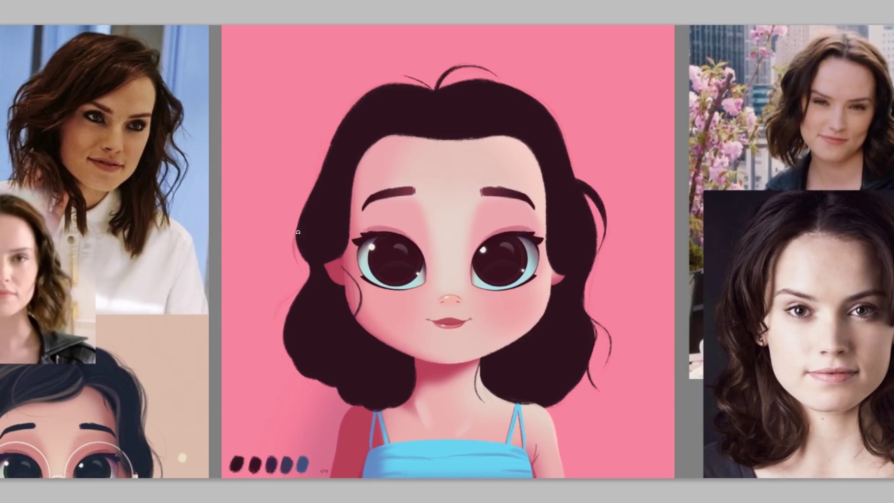
- Paint thin loose strands along the left outer edge of the hair and one beside the right curl
{"action": "left_click_drag", "start_coordinate": [303, 221], "coordinate": [295, 256]}
{"action": "left_click_drag", "start_coordinate": [275, 329], "coordinate": [291, 294]}
{"action": "mouse_move", "coordinate": [270, 339]}
{"action": "left_mouse_down"}
{"action": "mouse_move", "coordinate": [290, 329]}
{"action": "mouse_move", "coordinate": [305, 284]}
{"action": "left_mouse_up"}
{"action": "left_click_drag", "start_coordinate": [308, 280], "coordinate": [273, 333]}
{"action": "left_click_drag", "start_coordinate": [597, 245], "coordinate": [589, 293]}
{"action": "left_click_drag", "start_coordinate": [327, 161], "coordinate": [299, 215]}
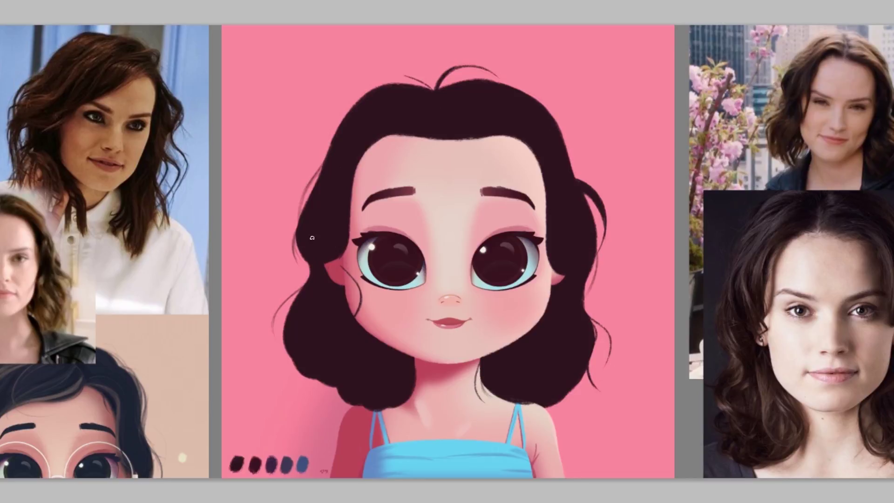
- Add fine strands around the lower left curl, the right outer edge and the left side of the neck
{"action": "left_click_drag", "start_coordinate": [286, 326], "coordinate": [302, 380]}
{"action": "mouse_move", "coordinate": [592, 320]}
{"action": "left_mouse_down"}
{"action": "mouse_move", "coordinate": [590, 372]}
{"action": "mouse_move", "coordinate": [578, 390]}
{"action": "left_mouse_up"}
{"action": "key", "text": "ctrl+z"}
{"action": "mouse_move", "coordinate": [603, 213]}
{"action": "left_mouse_down"}
{"action": "mouse_move", "coordinate": [595, 252]}
{"action": "mouse_move", "coordinate": [617, 275]}
{"action": "left_mouse_up"}
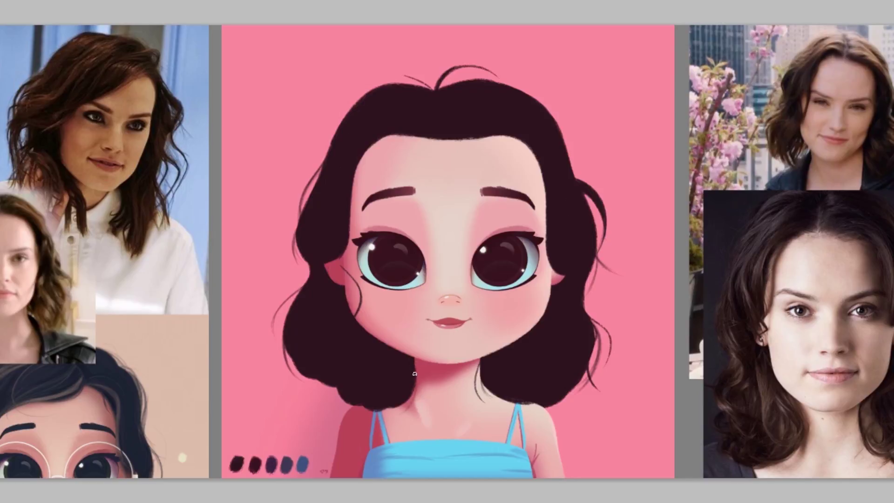
{"action": "left_click_drag", "start_coordinate": [414, 373], "coordinate": [413, 404]}
{"action": "mouse_move", "coordinate": [303, 375]}
{"action": "left_mouse_down"}
{"action": "mouse_move", "coordinate": [337, 391]}
{"action": "mouse_move", "coordinate": [318, 391]}
{"action": "left_mouse_up"}
{"action": "mouse_move", "coordinate": [328, 270]}
{"action": "left_mouse_down"}
{"action": "mouse_move", "coordinate": [339, 259]}
{"action": "mouse_move", "coordinate": [329, 268]}
{"action": "left_mouse_up"}
{"action": "key", "text": "ctrl+z"}
- Paint fine wisps beside the right ear and a small curved strand at the right of the forehead
{"action": "left_click_drag", "start_coordinate": [547, 251], "coordinate": [558, 281]}
{"action": "mouse_move", "coordinate": [542, 198]}
{"action": "left_mouse_down"}
{"action": "mouse_move", "coordinate": [528, 146]}
{"action": "mouse_move", "coordinate": [540, 185]}
{"action": "left_mouse_up"}
{"action": "left_click_drag", "start_coordinate": [529, 150], "coordinate": [539, 224]}
{"action": "key", "text": "ctrl+z"}
{"action": "key", "text": "ctrl+z"}
{"action": "key", "text": "ctrl+z"}
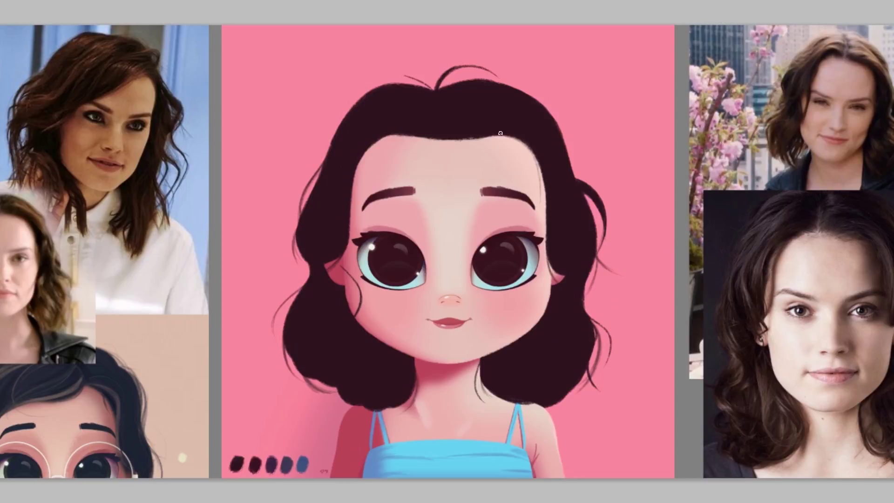
{"action": "left_click_drag", "start_coordinate": [535, 157], "coordinate": [517, 175]}
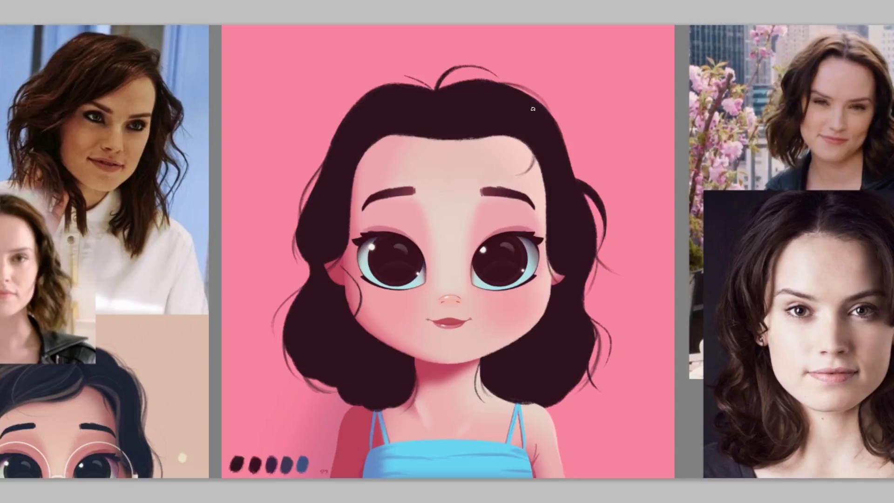
- Add strands around the looped curl on the right and a wisp at the parting on the crown
{"action": "mouse_move", "coordinate": [605, 223]}
{"action": "left_mouse_down"}
{"action": "mouse_move", "coordinate": [569, 176]}
{"action": "mouse_move", "coordinate": [598, 178]}
{"action": "mouse_move", "coordinate": [604, 191]}
{"action": "mouse_move", "coordinate": [593, 214]}
{"action": "left_mouse_up"}
{"action": "left_click_drag", "start_coordinate": [603, 230], "coordinate": [597, 245]}
{"action": "left_click_drag", "start_coordinate": [604, 212], "coordinate": [597, 242]}
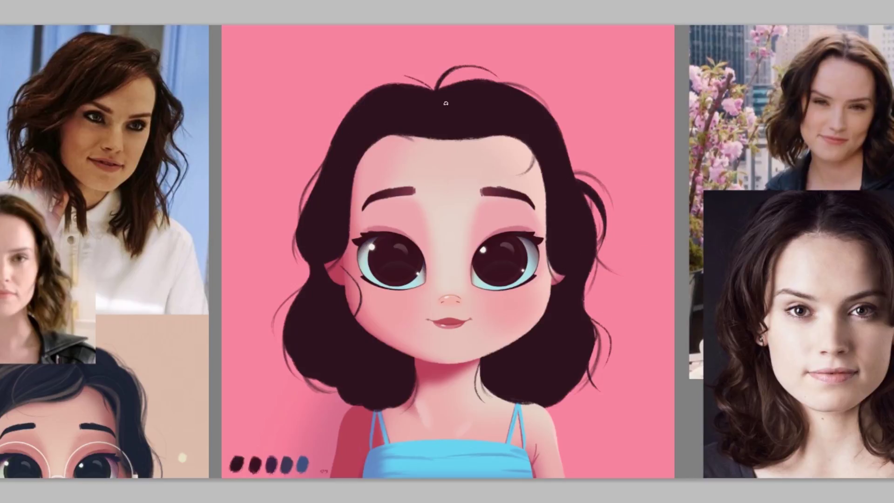
{"action": "left_click_drag", "start_coordinate": [445, 86], "coordinate": [467, 79]}
- Paint flyaway strands off the upper left edge, the right looped curl and the tip of the lower right curl
{"action": "mouse_move", "coordinate": [406, 82]}
{"action": "left_mouse_down"}
{"action": "mouse_move", "coordinate": [332, 125]}
{"action": "mouse_move", "coordinate": [315, 159]}
{"action": "left_mouse_up"}
{"action": "key", "text": "ctrl+z"}
{"action": "key", "text": "ctrl+z"}
{"action": "left_click_drag", "start_coordinate": [326, 154], "coordinate": [293, 194]}
{"action": "left_click_drag", "start_coordinate": [351, 208], "coordinate": [344, 257]}
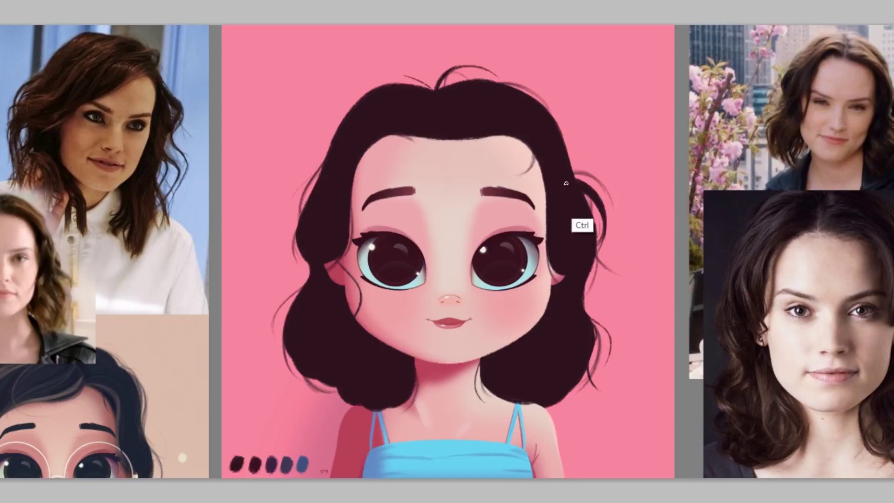
{"action": "left_click_drag", "start_coordinate": [606, 204], "coordinate": [616, 228]}
{"action": "left_click_drag", "start_coordinate": [575, 363], "coordinate": [572, 401]}
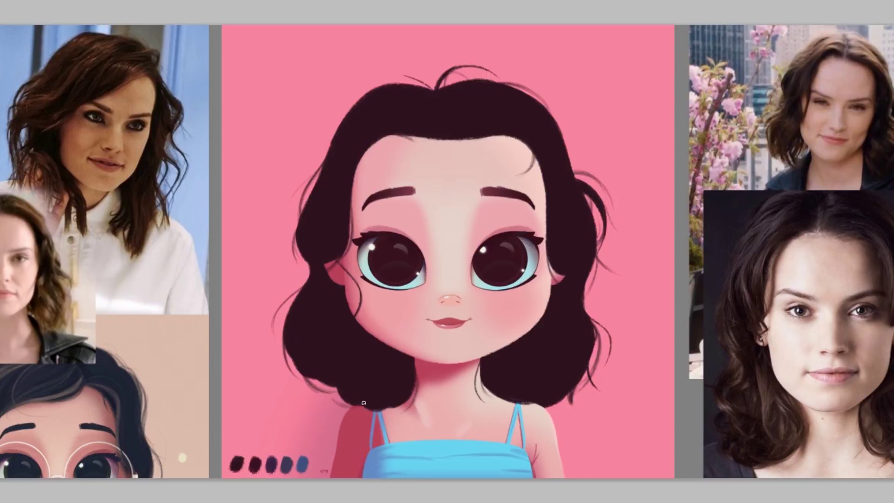
- Add thin strands around the left ear and under the lower left curl
{"action": "left_click_drag", "start_coordinate": [302, 247], "coordinate": [306, 281]}
{"action": "left_click_drag", "start_coordinate": [345, 257], "coordinate": [355, 309]}
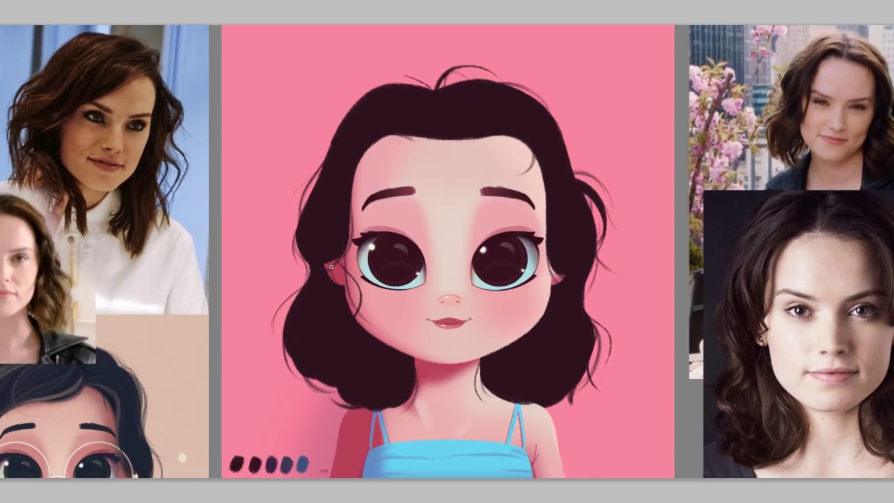
{"action": "left_click_drag", "start_coordinate": [319, 382], "coordinate": [340, 396]}
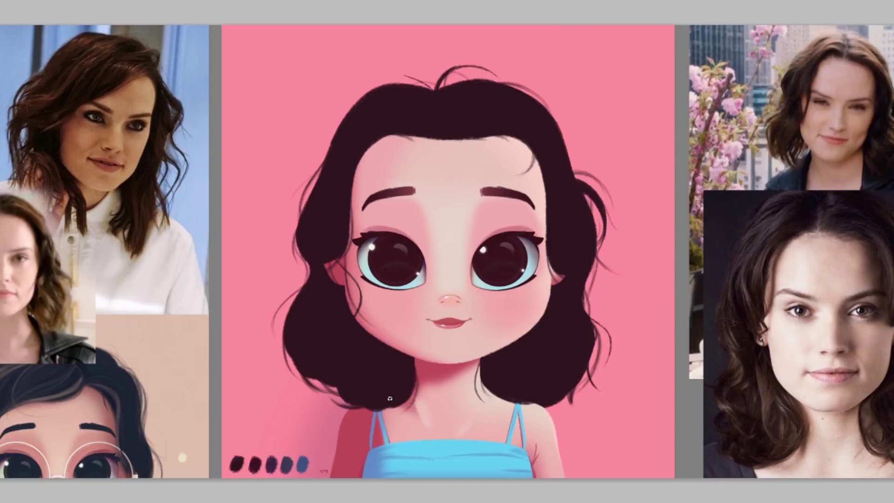
- Paint short wisps at the curl ends on both sides of the neck, undoing the unwanted strokes
{"action": "mouse_move", "coordinate": [486, 380]}
{"action": "left_mouse_down"}
{"action": "mouse_move", "coordinate": [549, 421]}
{"action": "mouse_move", "coordinate": [498, 418]}
{"action": "left_mouse_up"}
{"action": "key", "text": "ctrl+z"}
{"action": "key", "text": "ctrl+z"}
{"action": "mouse_move", "coordinate": [484, 383]}
{"action": "left_mouse_down"}
{"action": "mouse_move", "coordinate": [504, 416]}
{"action": "mouse_move", "coordinate": [514, 408]}
{"action": "mouse_move", "coordinate": [503, 421]}
{"action": "left_mouse_up"}
{"action": "key", "text": "ctrl+z"}
{"action": "key", "text": "ctrl+z"}
{"action": "key", "text": "ctrl+z"}
{"action": "left_click_drag", "start_coordinate": [411, 396], "coordinate": [374, 415]}
{"action": "left_click_drag", "start_coordinate": [488, 387], "coordinate": [543, 415]}
{"action": "key", "text": "ctrl+z"}
{"action": "mouse_move", "coordinate": [483, 384]}
{"action": "left_mouse_down"}
{"action": "mouse_move", "coordinate": [511, 407]}
{"action": "mouse_move", "coordinate": [499, 406]}
{"action": "left_mouse_up"}
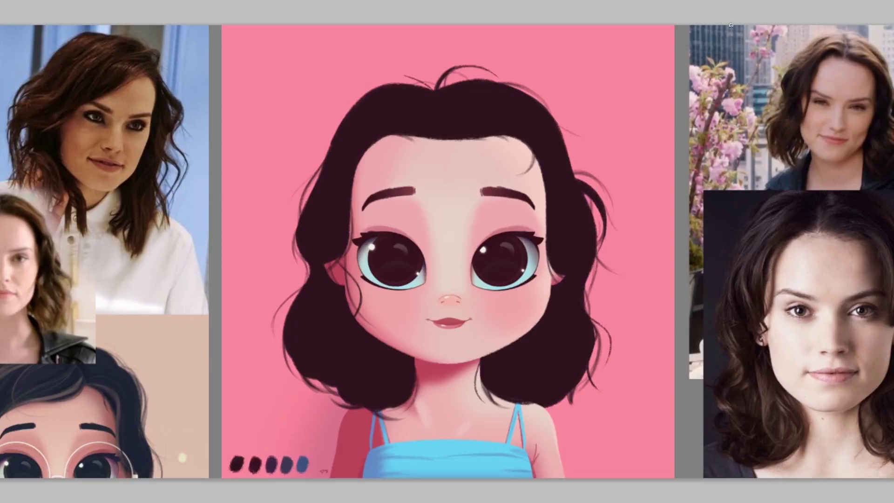
{"action": "key", "text": "ctrl+z"}
- Paint flyaway strands along both sides of the crown and refine the wisps by the right strap and outer curl
{"action": "left_click_drag", "start_coordinate": [560, 128], "coordinate": [575, 155]}
{"action": "mouse_move", "coordinate": [333, 138]}
{"action": "left_mouse_down"}
{"action": "mouse_move", "coordinate": [375, 85]}
{"action": "mouse_move", "coordinate": [390, 83]}
{"action": "left_mouse_up"}
{"action": "key", "text": "ctrl+z"}
{"action": "key", "text": "ctrl+z"}
{"action": "key", "text": "ctrl+z"}
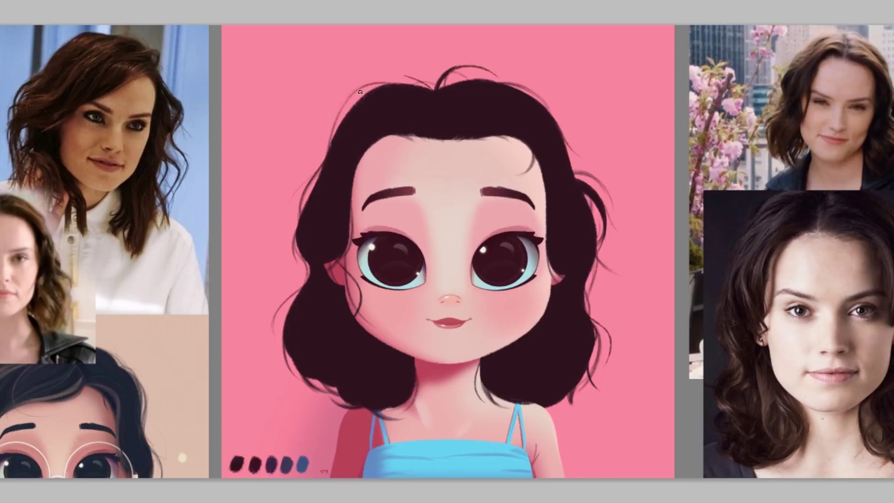
{"action": "left_click_drag", "start_coordinate": [328, 148], "coordinate": [334, 129]}
{"action": "left_click_drag", "start_coordinate": [494, 86], "coordinate": [547, 108]}
{"action": "mouse_move", "coordinate": [512, 403]}
{"action": "left_mouse_down"}
{"action": "mouse_move", "coordinate": [560, 414]}
{"action": "mouse_move", "coordinate": [549, 416]}
{"action": "left_mouse_up"}
{"action": "key", "text": "ctrl+z"}
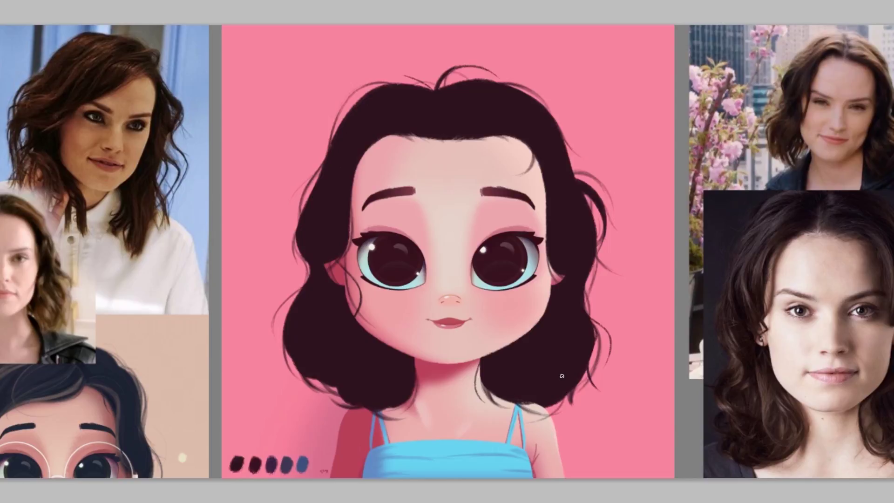
{"action": "left_click_drag", "start_coordinate": [596, 254], "coordinate": [590, 299]}
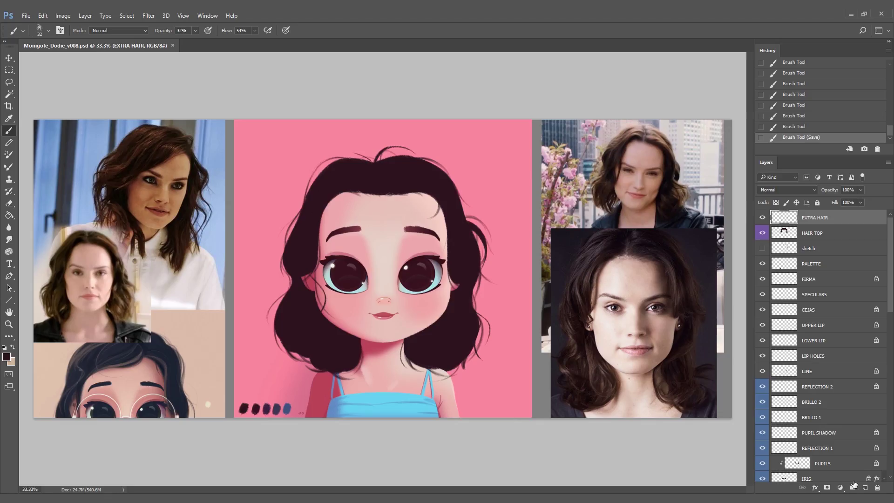
- Add a new layer above EXTRA HAIR and name it HIGHLIGHTS
{"action": "left_click", "coordinate": [864, 487]}
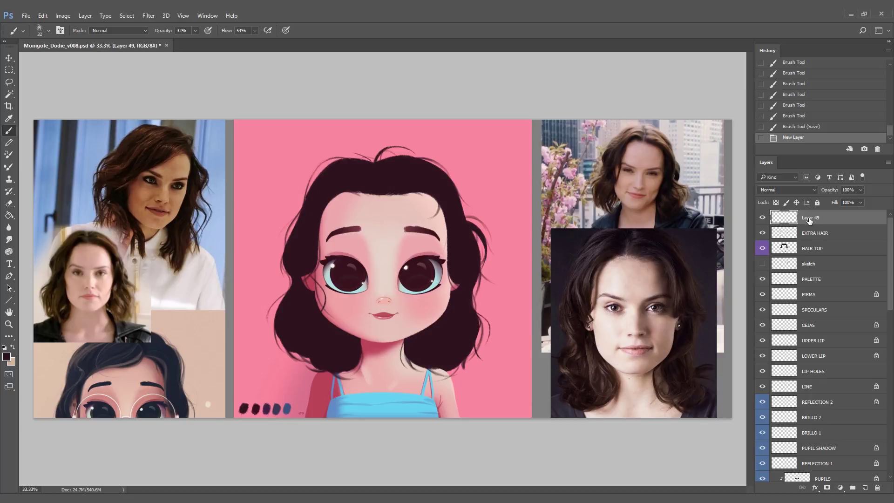
{"action": "double_click", "coordinate": [810, 218]}
{"action": "type", "text": "HIGHLIGHTS"}
{"action": "key", "text": "Return"}
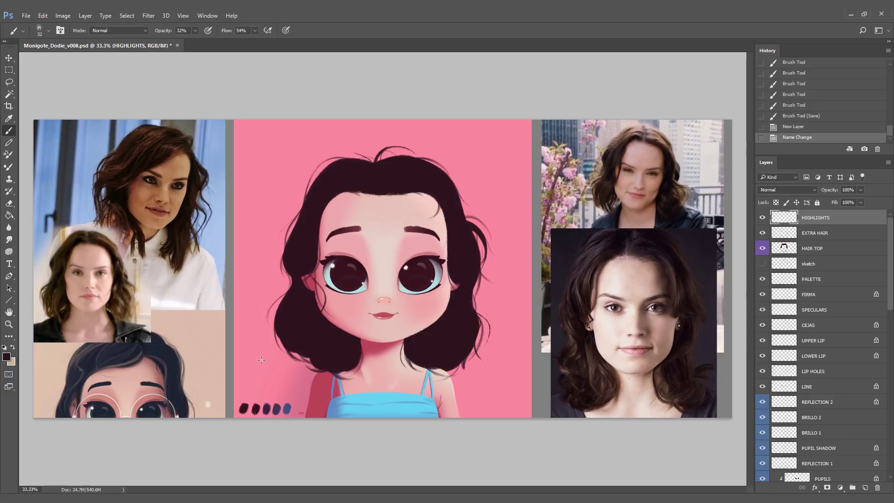
- Sample the second swatch of the painted palette and lock the transparent pixels of the HAIR TOP layer
{"action": "left_click", "coordinate": [260, 408], "text": "alt"}
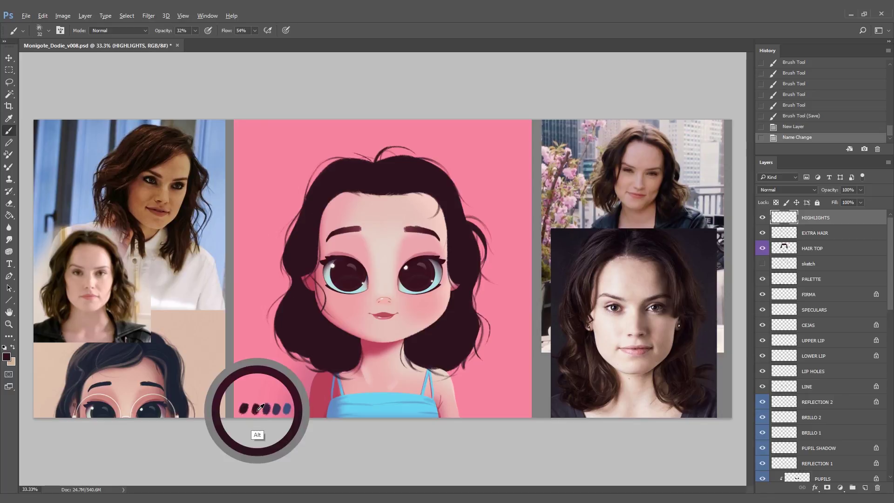
{"action": "left_click", "coordinate": [259, 408], "text": "alt"}
{"action": "left_click", "coordinate": [201, 60]}
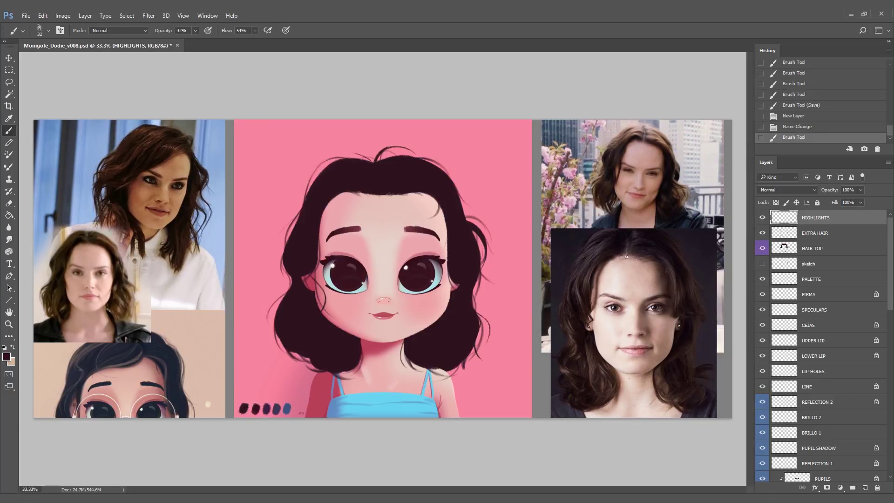
{"action": "left_click", "coordinate": [813, 250]}
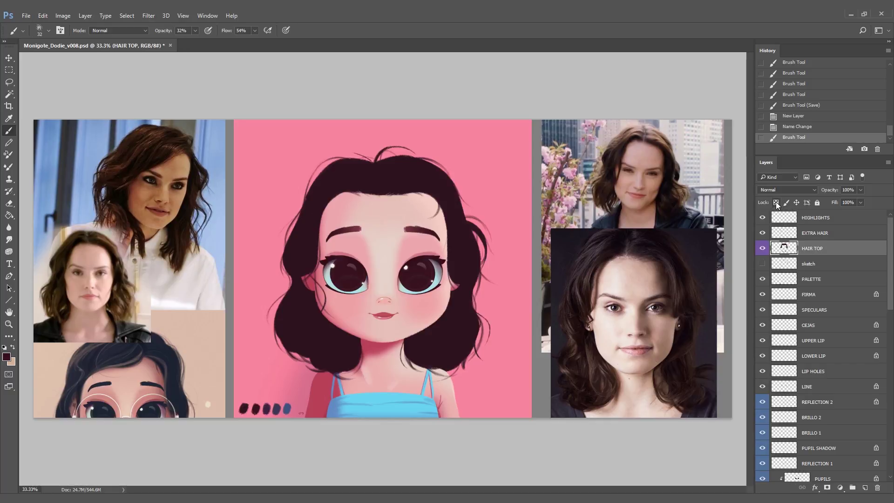
{"action": "left_click", "coordinate": [776, 203]}
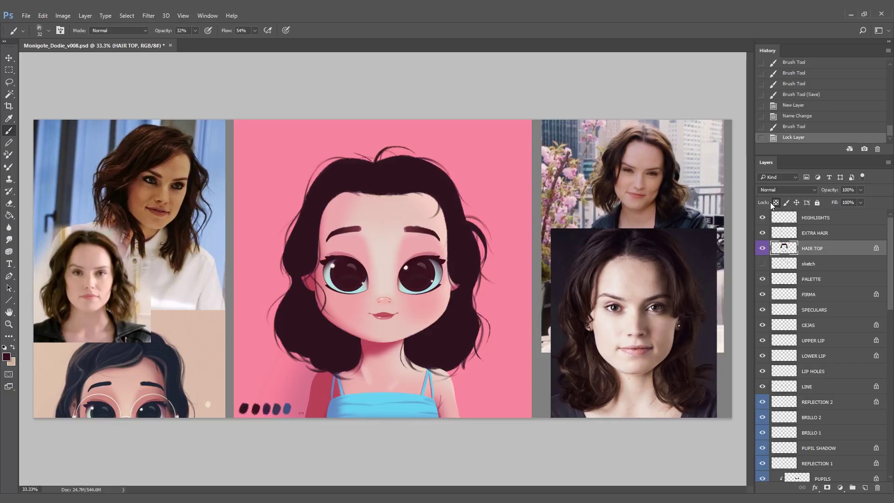
- Choose the soft round 500 px brush with 0% hardness and raise its opacity to 100%
{"action": "left_click", "coordinate": [49, 29]}
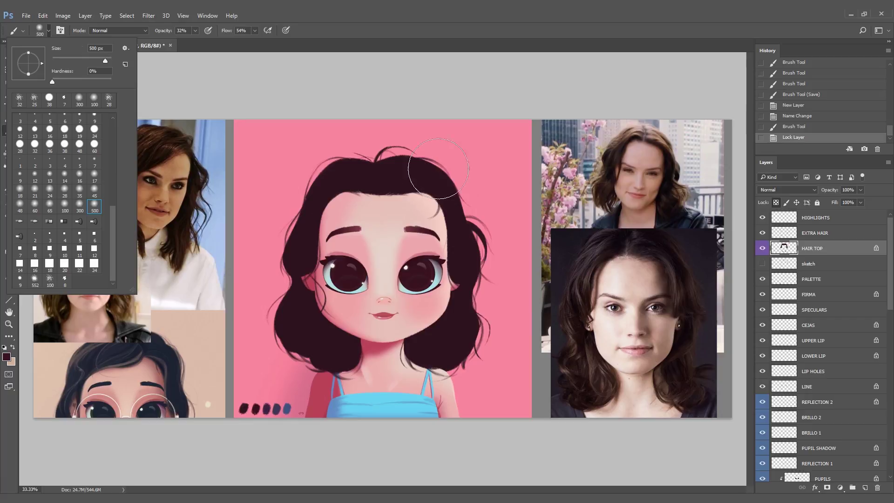
{"action": "left_click_drag", "start_coordinate": [438, 179], "coordinate": [434, 198]}
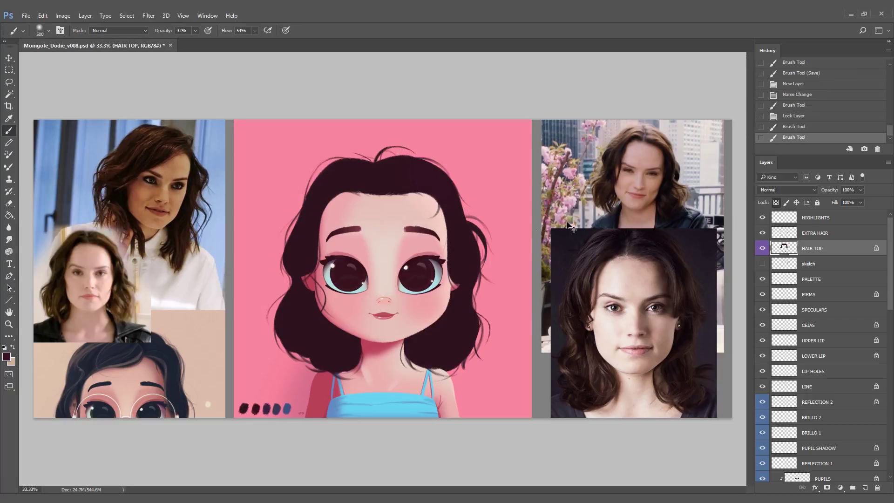
{"action": "key", "text": "ctrl+z"}
{"action": "left_click", "coordinate": [195, 31]}
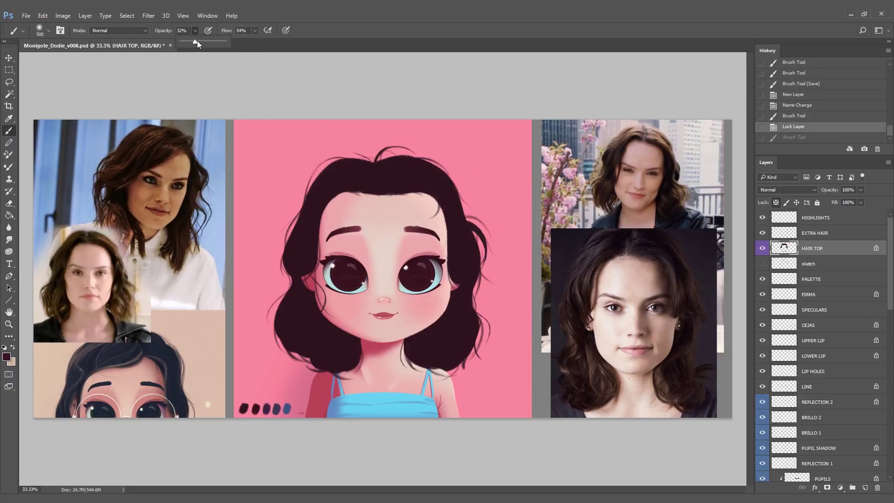
{"action": "left_click_drag", "start_coordinate": [197, 41], "coordinate": [245, 44]}
- Tint the outer areas of the top hair softly with the sampled colour
{"action": "mouse_move", "coordinate": [420, 162]}
{"action": "left_mouse_down"}
{"action": "mouse_move", "coordinate": [442, 181]}
{"action": "mouse_move", "coordinate": [432, 181]}
{"action": "left_mouse_up"}
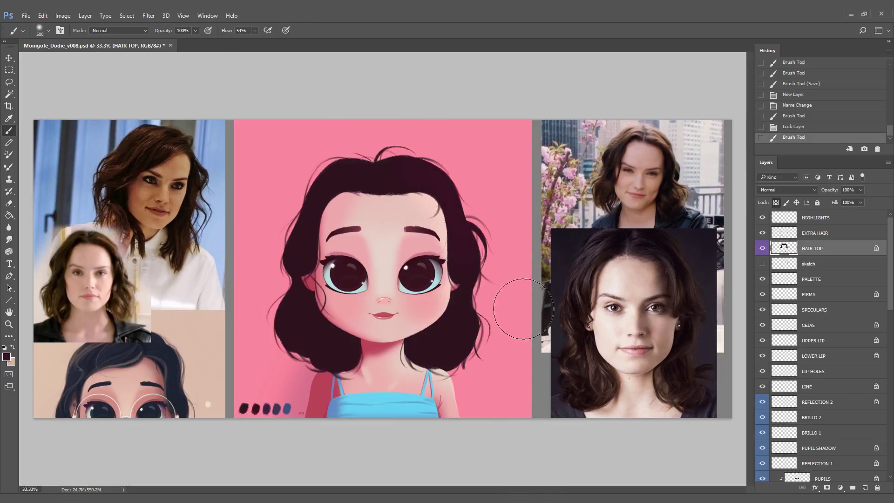
{"action": "key", "text": "ctrl+z"}
{"action": "left_click_drag", "start_coordinate": [480, 297], "coordinate": [470, 408]}
{"action": "mouse_move", "coordinate": [510, 354]}
{"action": "left_mouse_down"}
{"action": "mouse_move", "coordinate": [456, 128]}
{"action": "mouse_move", "coordinate": [382, 177]}
{"action": "mouse_move", "coordinate": [326, 185]}
{"action": "left_mouse_up"}
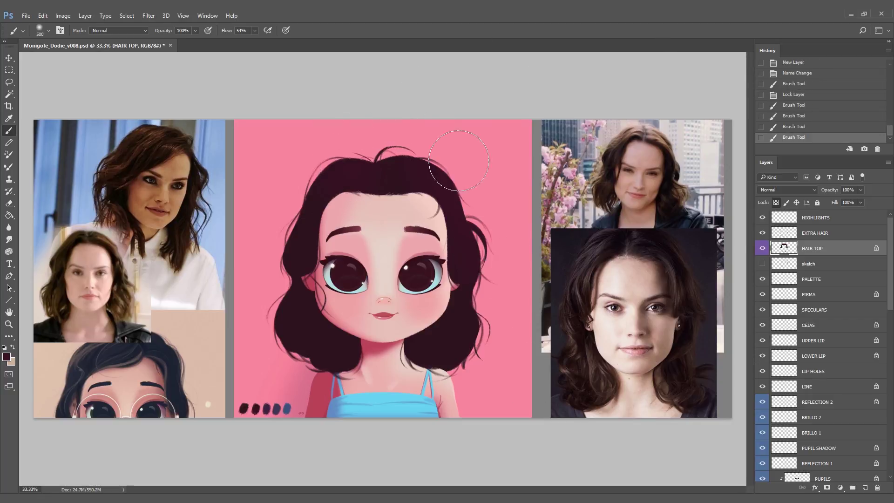
{"action": "mouse_move", "coordinate": [426, 174]}
{"action": "left_mouse_down"}
{"action": "mouse_move", "coordinate": [486, 233]}
{"action": "mouse_move", "coordinate": [466, 330]}
{"action": "mouse_move", "coordinate": [512, 396]}
{"action": "left_mouse_up"}
- Lock the transparent pixels of the HAIR BACK layer and softly tint its right outer edge
{"action": "scroll", "coordinate": [815, 326], "scroll_direction": "down", "scroll_amount": 10}
{"action": "left_click", "coordinate": [813, 325]}
{"action": "left_click", "coordinate": [775, 202]}
{"action": "left_click_drag", "start_coordinate": [506, 233], "coordinate": [493, 321]}
{"action": "left_click_drag", "start_coordinate": [493, 279], "coordinate": [489, 363]}
- Return to HAIR TOP, sample the third palette swatch and softly tint the upper hair on both sides of the parting
{"action": "scroll", "coordinate": [792, 235], "scroll_direction": "up", "scroll_amount": 10}
{"action": "left_click", "coordinate": [791, 248]}
{"action": "left_click", "coordinate": [266, 410], "text": "alt"}
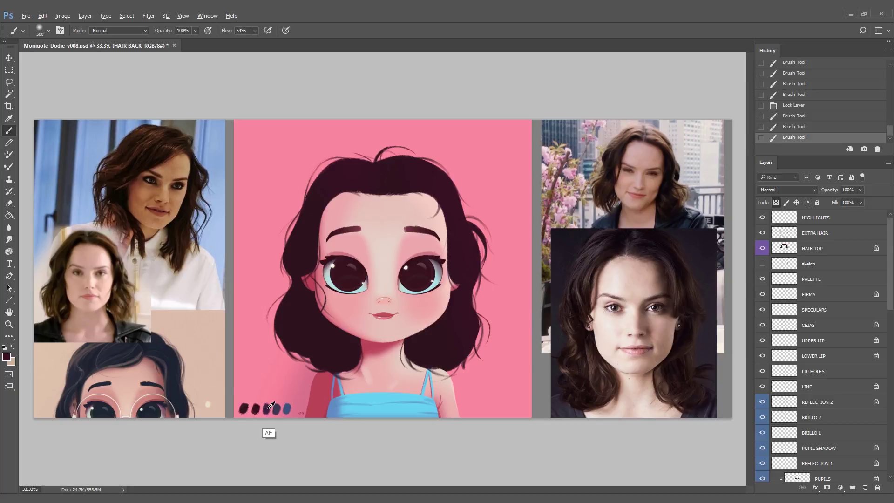
{"action": "left_click_drag", "start_coordinate": [420, 148], "coordinate": [465, 200]}
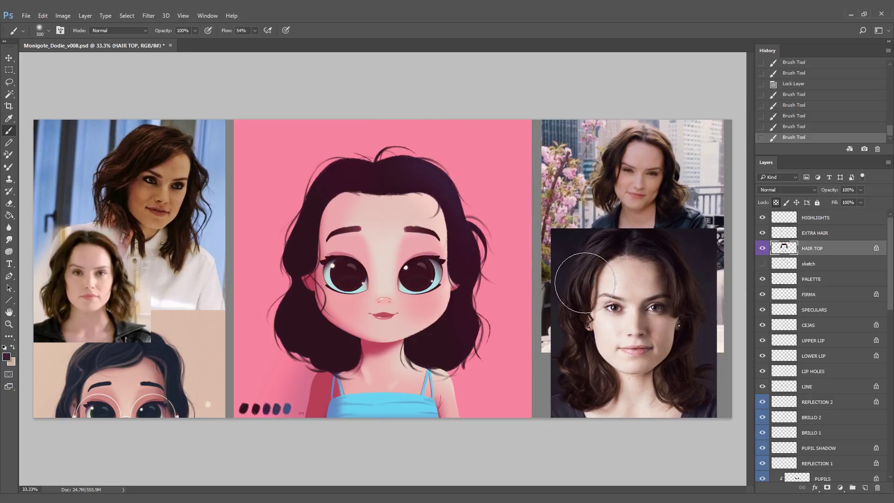
{"action": "left_click", "coordinate": [347, 169]}
{"action": "left_click", "coordinate": [354, 142]}
{"action": "left_click", "coordinate": [355, 143]}
{"action": "left_click", "coordinate": [327, 145]}
{"action": "left_click", "coordinate": [355, 163], "text": "alt"}
{"action": "left_click", "coordinate": [355, 143]}
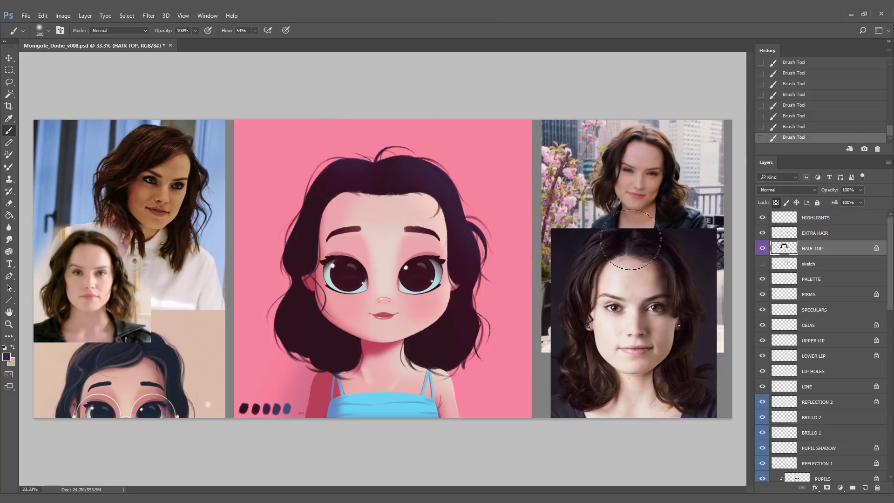
- Make the HIGHLIGHTS layer active for painting
{"action": "left_click_drag", "start_coordinate": [890, 262], "coordinate": [893, 222]}
{"action": "left_click", "coordinate": [831, 343]}
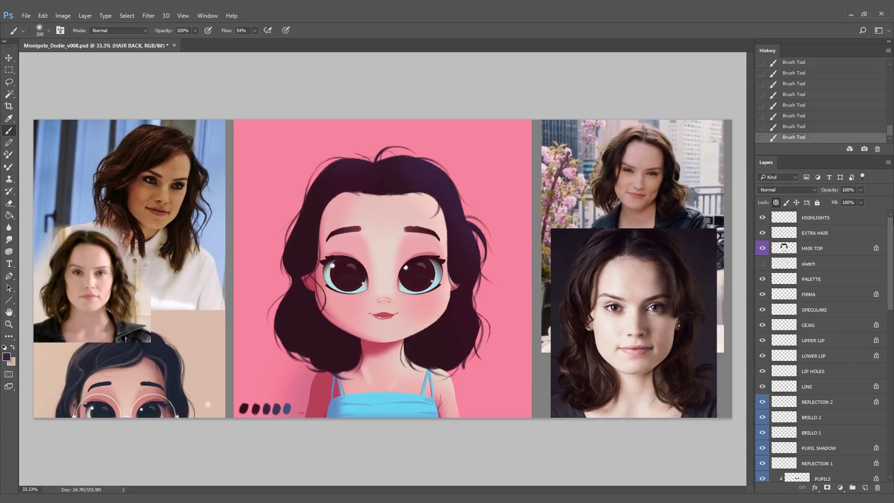
{"action": "left_click", "coordinate": [810, 217]}
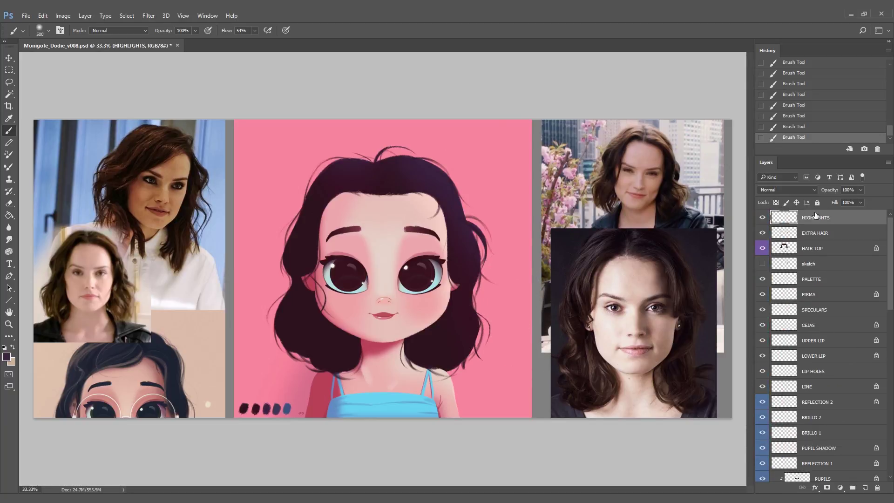
- Choose the textured 100 px brush preset at size 32 px with 32% opacity, and save the document
{"action": "left_click", "coordinate": [45, 29]}
{"action": "left_click", "coordinate": [50, 279]}
{"action": "left_click", "coordinate": [61, 59]}
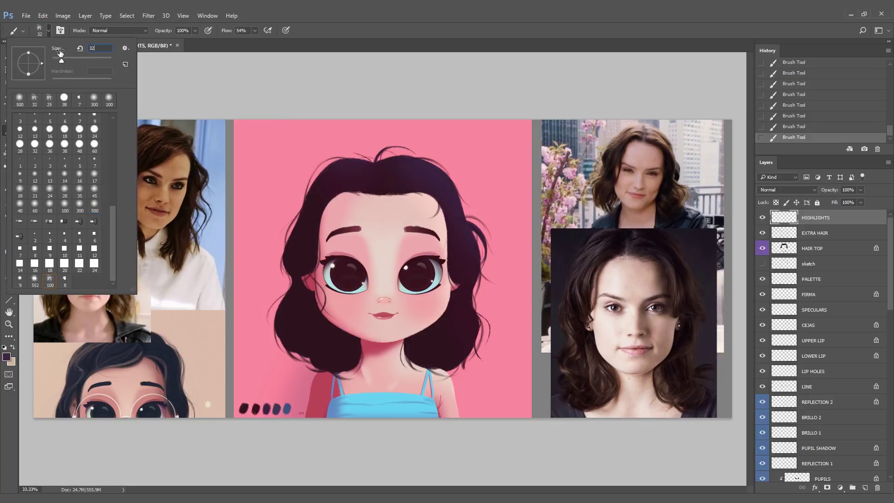
{"action": "left_click", "coordinate": [185, 27]}
{"action": "type", "text": "32"}
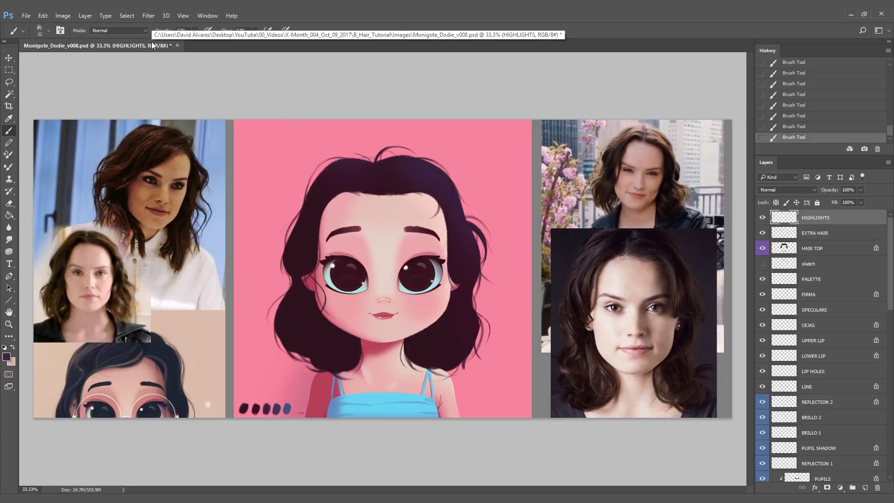
{"action": "left_click", "coordinate": [26, 15]}
{"action": "left_click", "coordinate": [33, 109]}
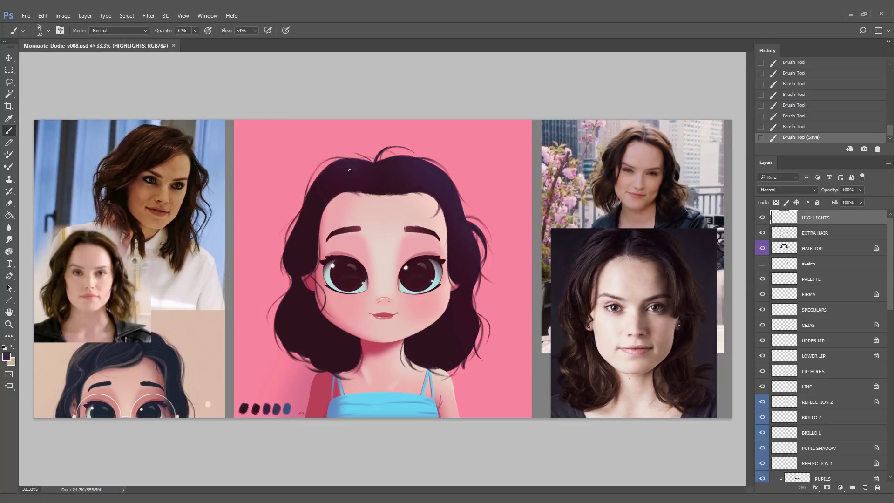
- Paint fine bluish highlight strands that follow the hair's flow on both sides of the parting
{"action": "left_click_drag", "start_coordinate": [412, 175], "coordinate": [382, 191]}
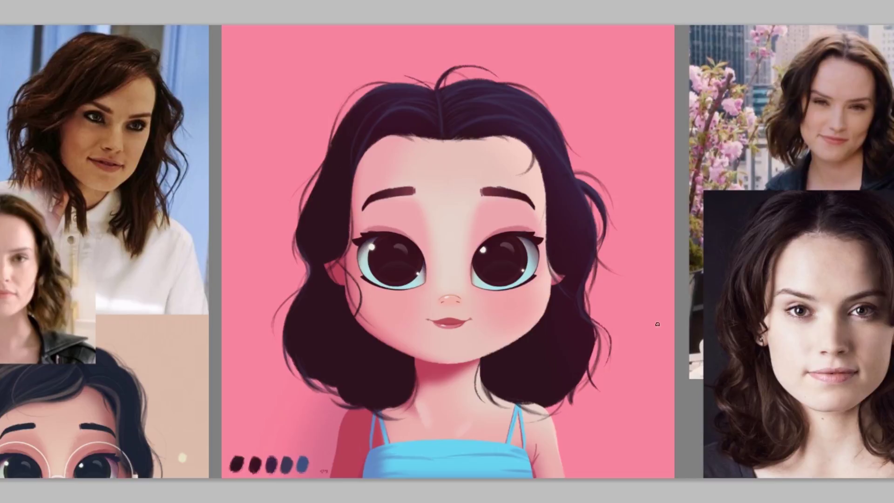
{"action": "left_click_drag", "start_coordinate": [606, 333], "coordinate": [596, 383]}
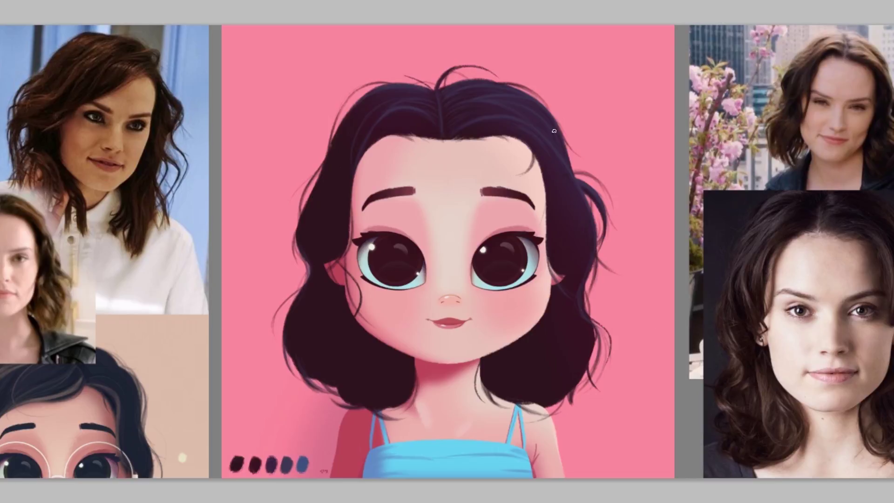